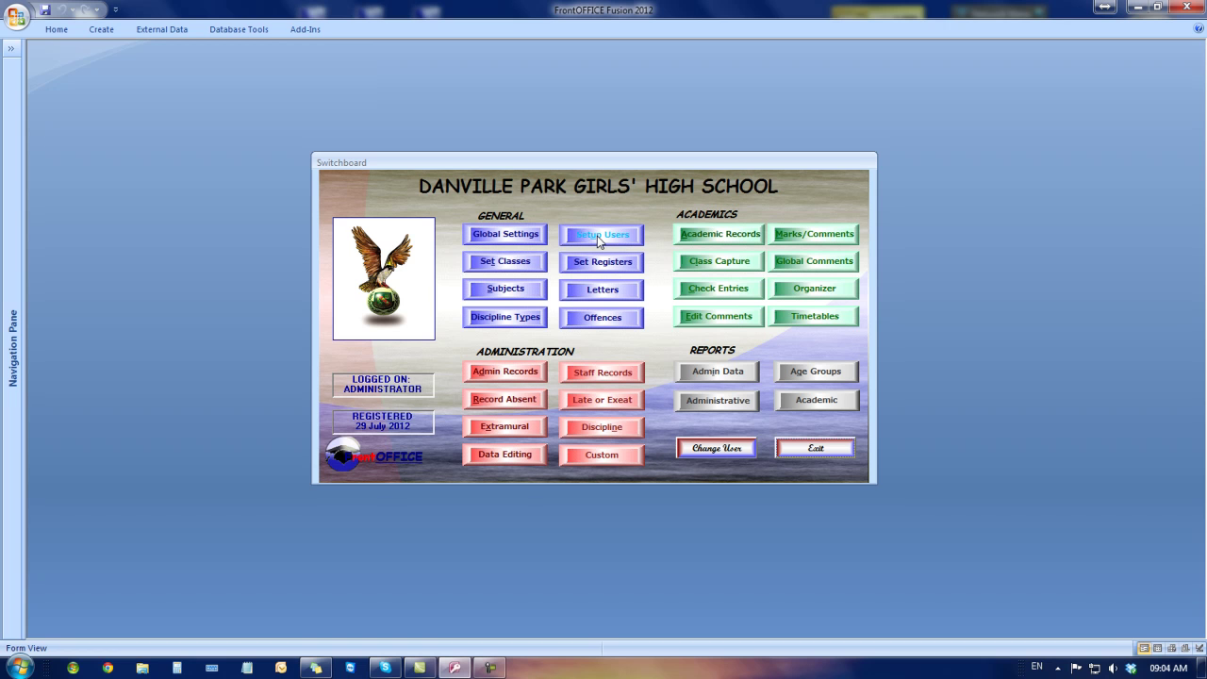
Step: Open the user setup list, examine the security profile number of the user in record 7, and close the list
{"action": "left_click", "coordinate": [597, 236]}
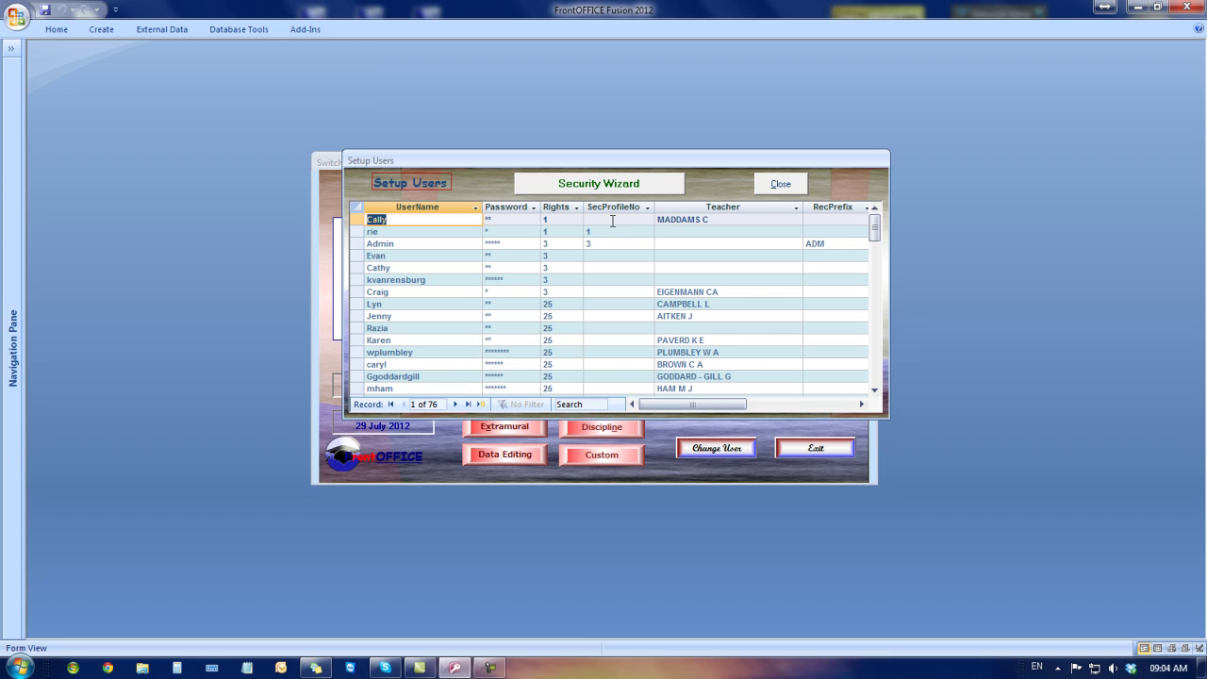
{"action": "left_click", "coordinate": [612, 221]}
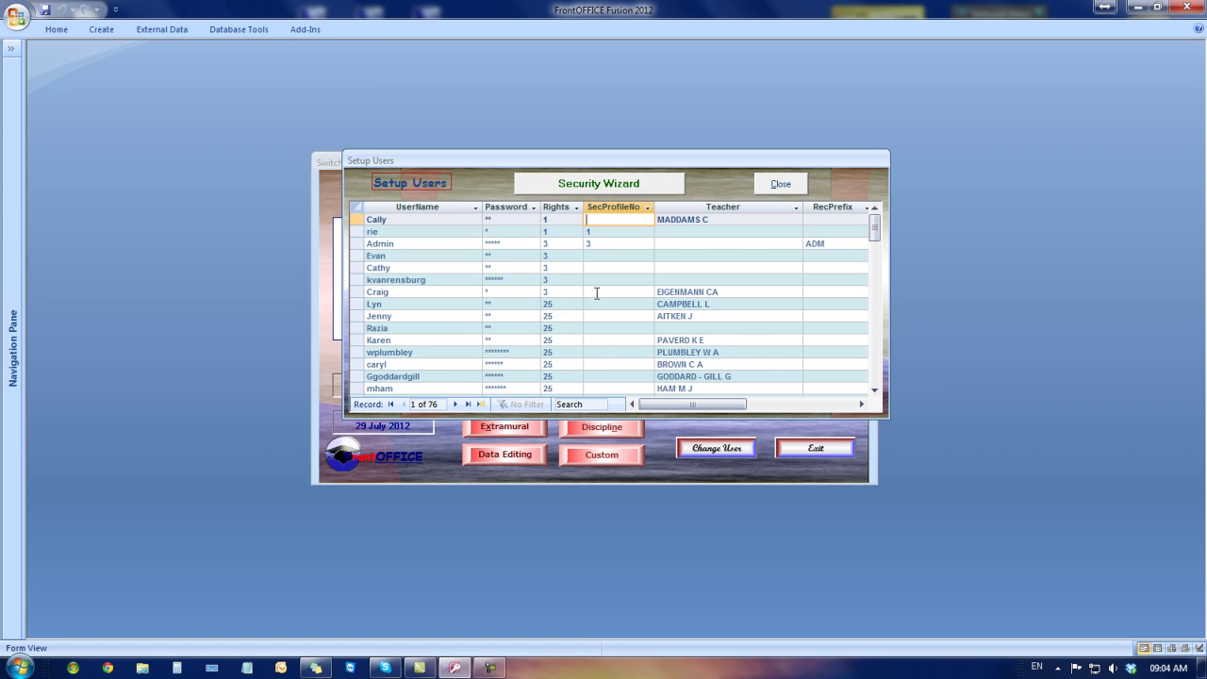
{"action": "left_click", "coordinate": [596, 294]}
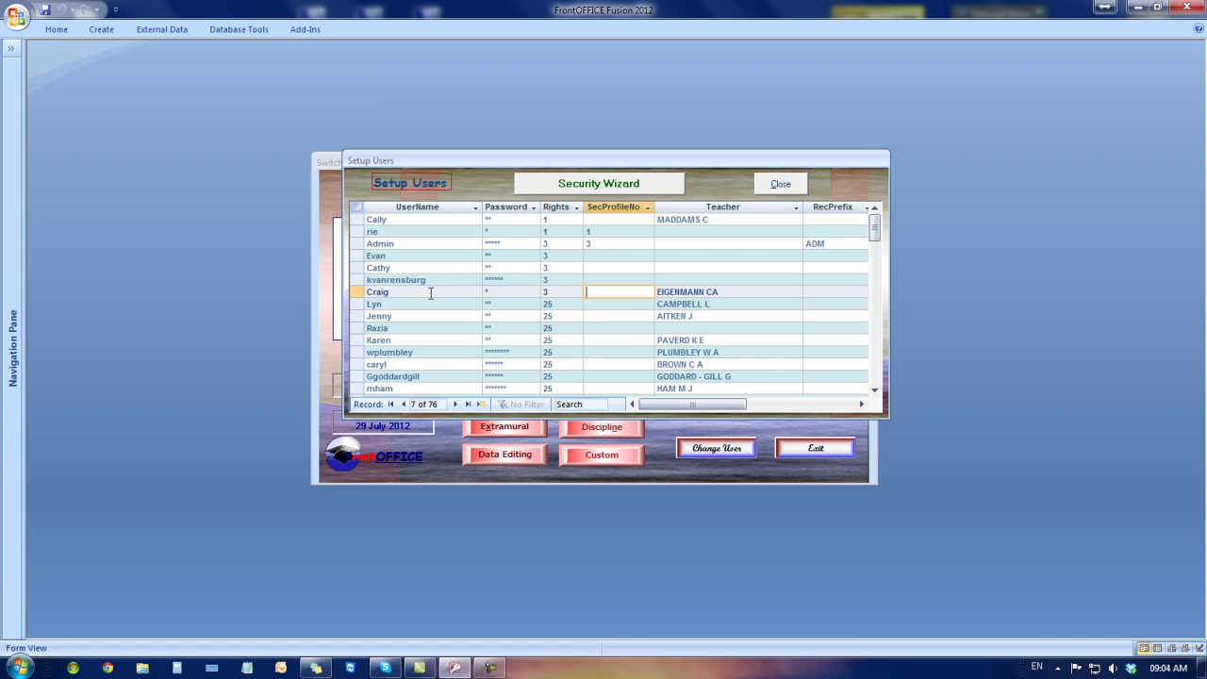
{"action": "left_click", "coordinate": [431, 293]}
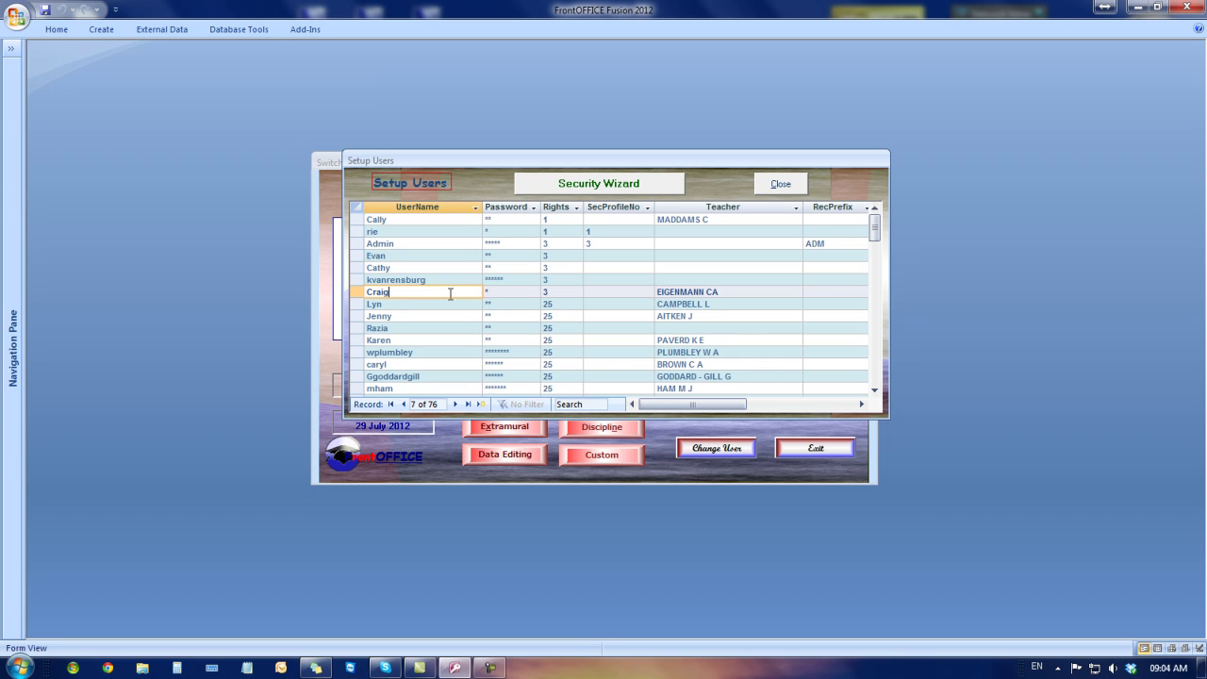
{"action": "left_click", "coordinate": [598, 295]}
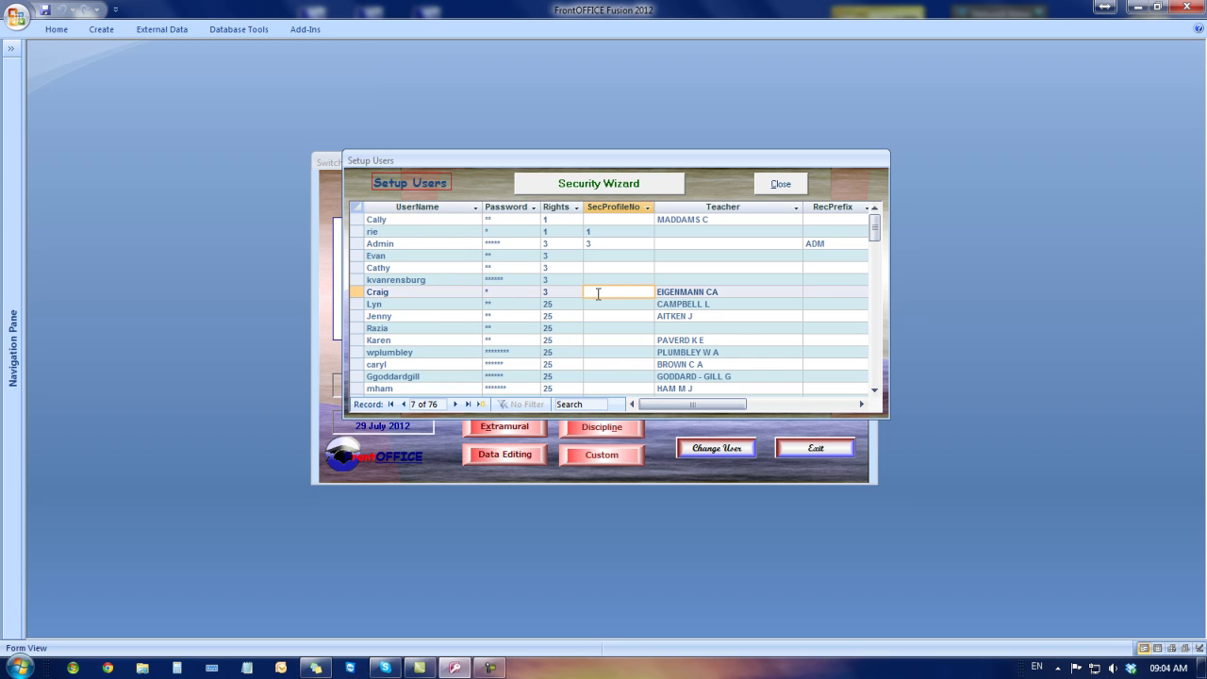
{"action": "left_click", "coordinate": [787, 188]}
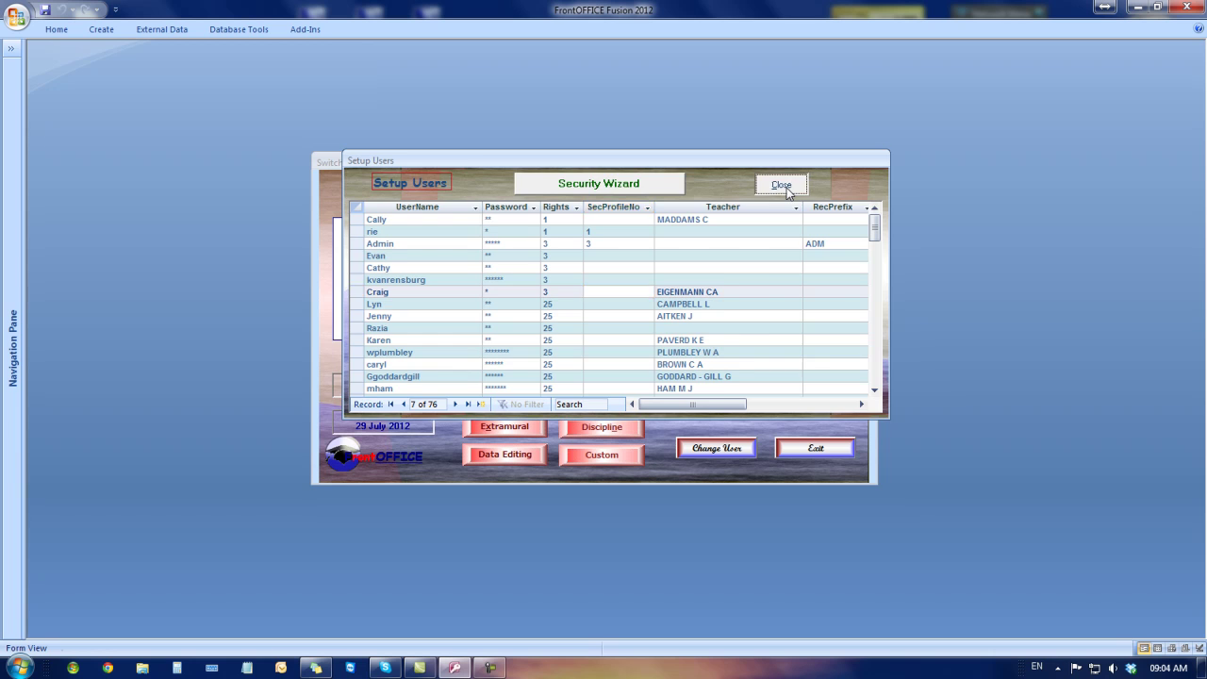
Step: Try to change user by logging on with the record 7 user's name and account password
{"action": "left_click", "coordinate": [718, 450]}
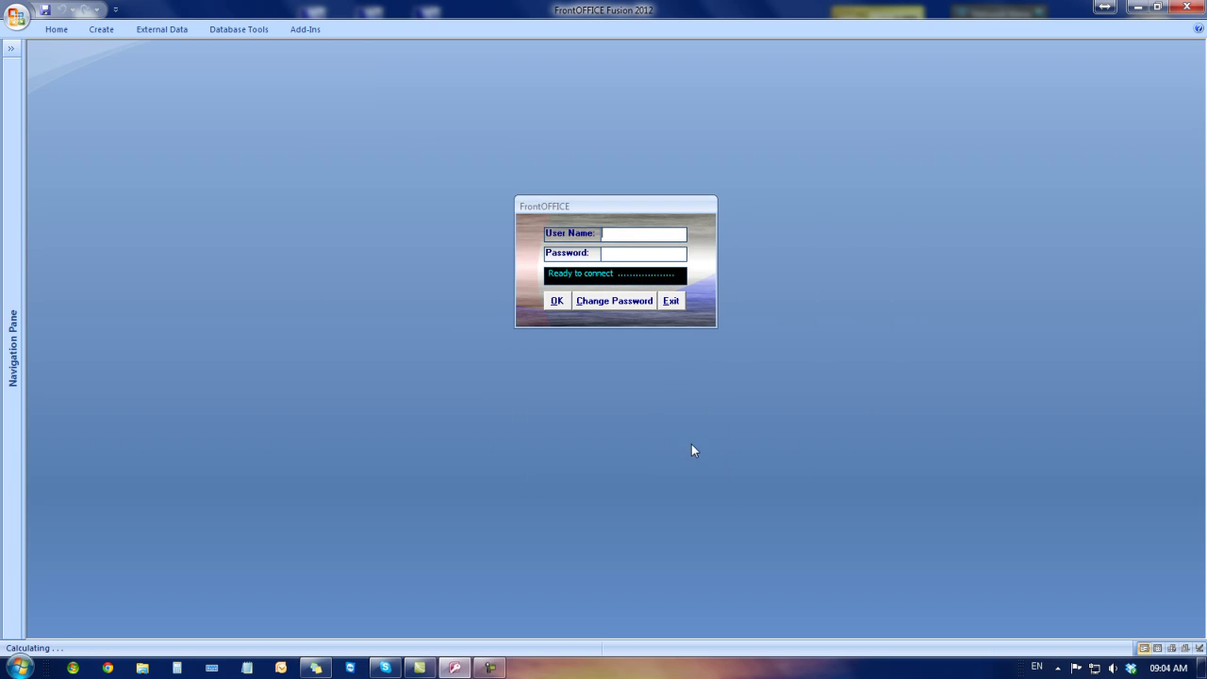
{"action": "type", "text": "craig"}
{"action": "key", "text": "Tab"}
{"action": "type", "text": "*"}
{"action": "key", "text": "Return"}
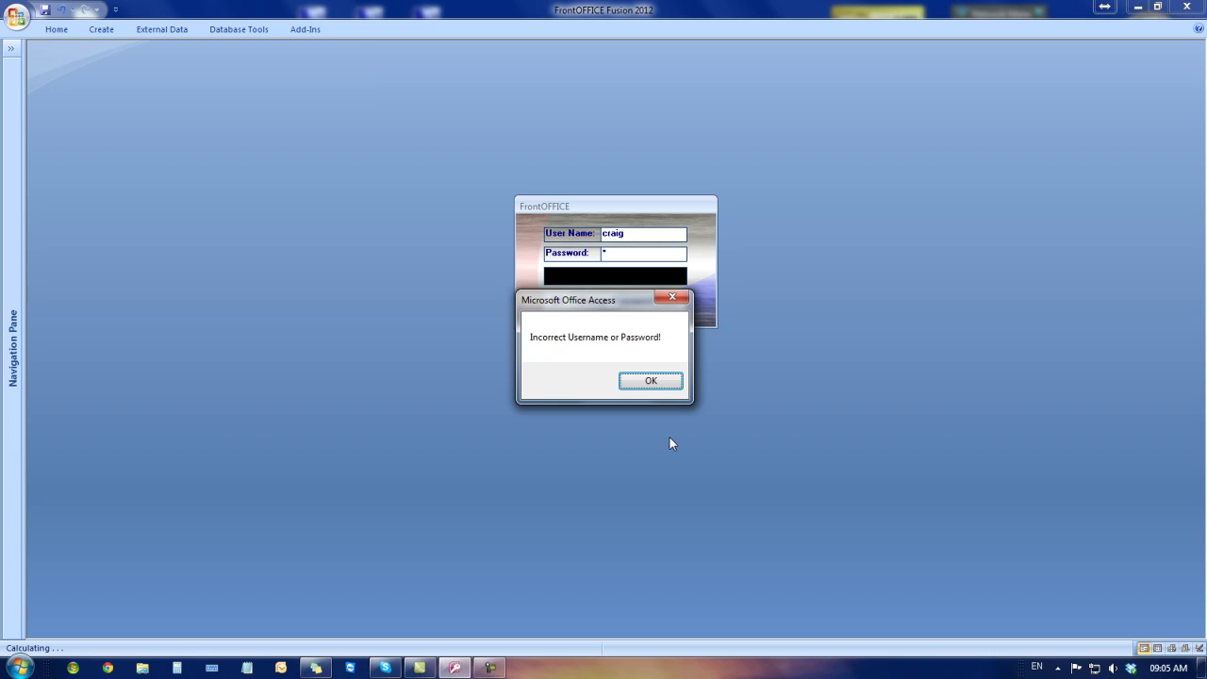
{"action": "left_click", "coordinate": [651, 381]}
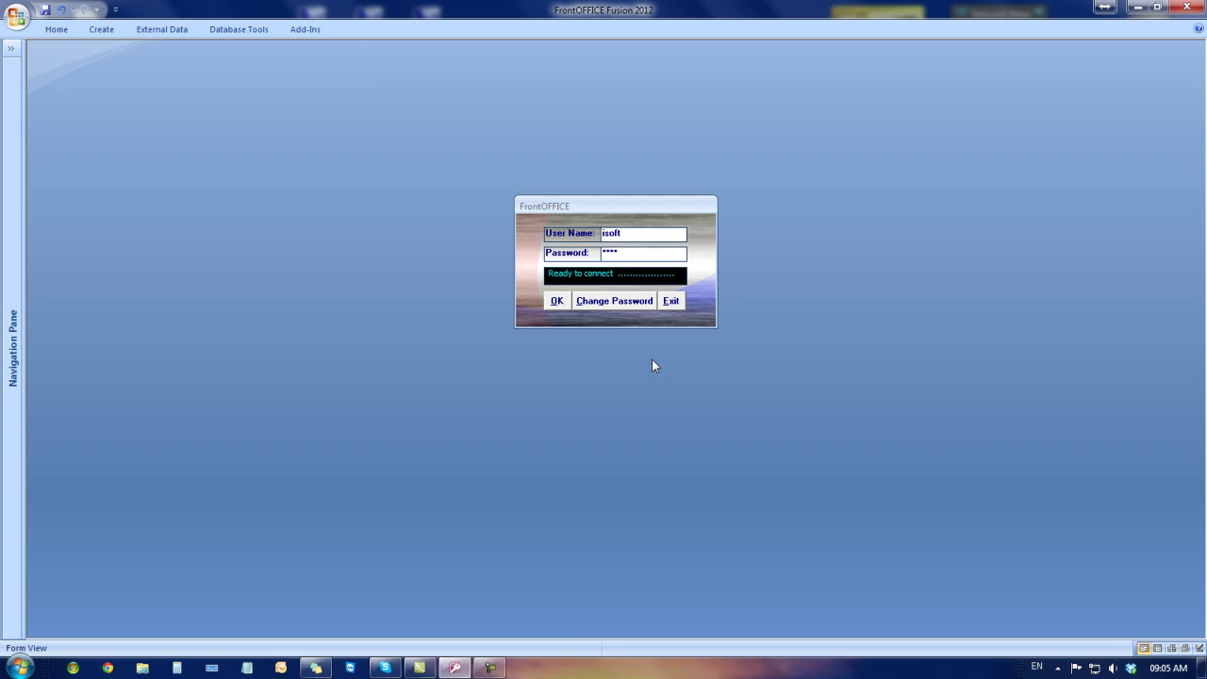
Step: Log on with the filled-in isoft account and close the Daily Roll
{"action": "left_click", "coordinate": [554, 302]}
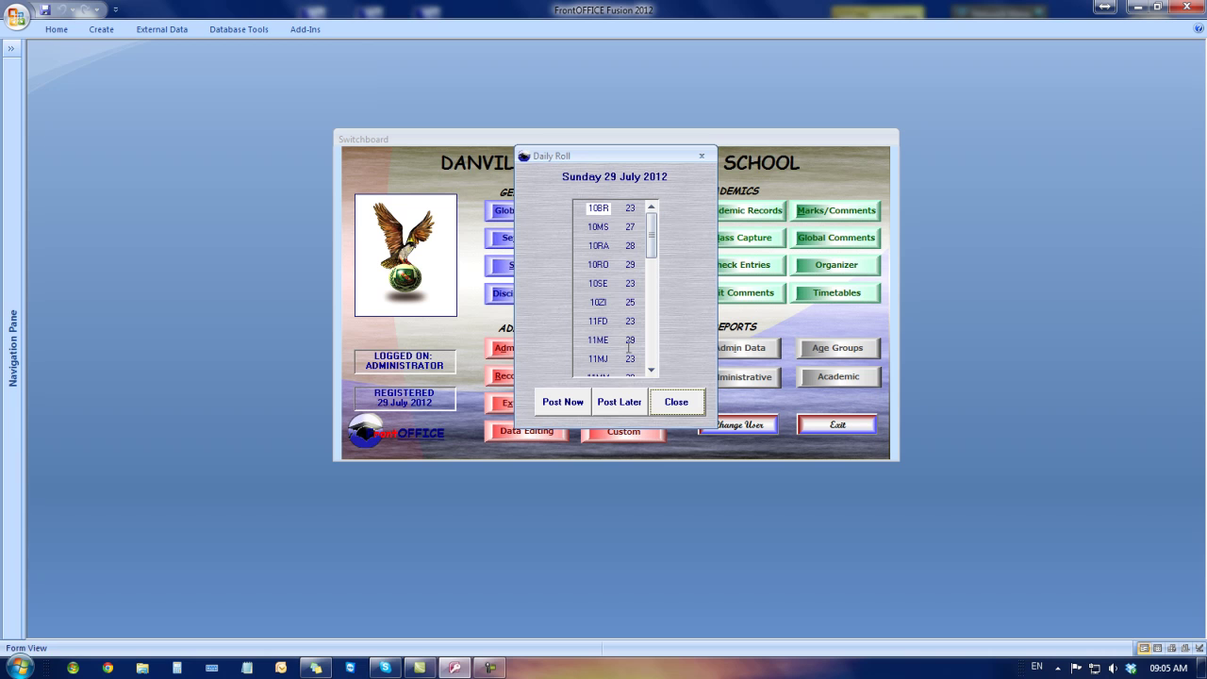
{"action": "left_click", "coordinate": [684, 404]}
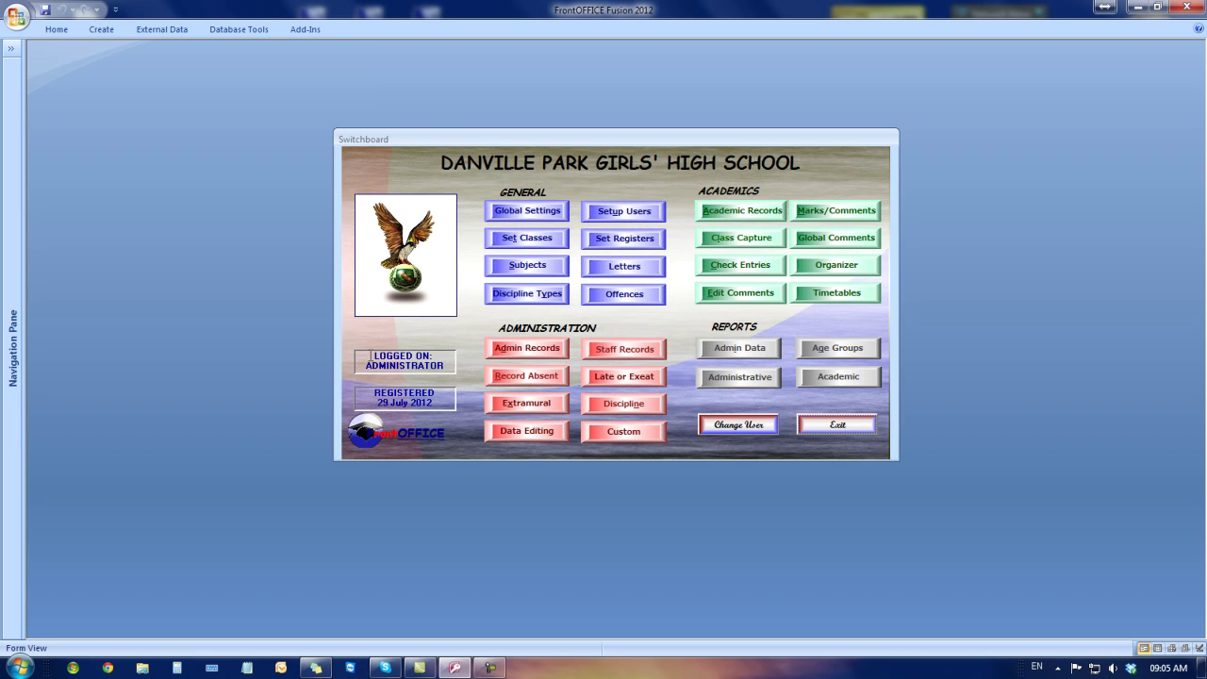
Step: Open the Security Wizard from the user setup and reposition the security profiles window
{"action": "left_click", "coordinate": [624, 213]}
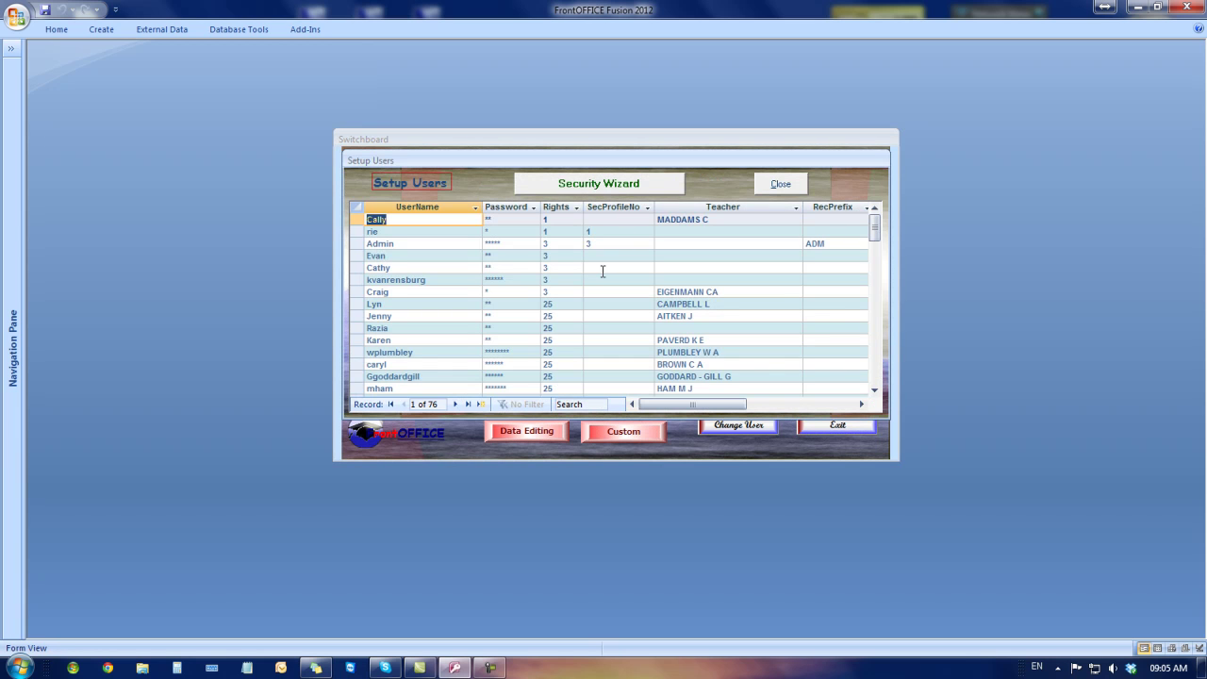
{"action": "left_click", "coordinate": [606, 186]}
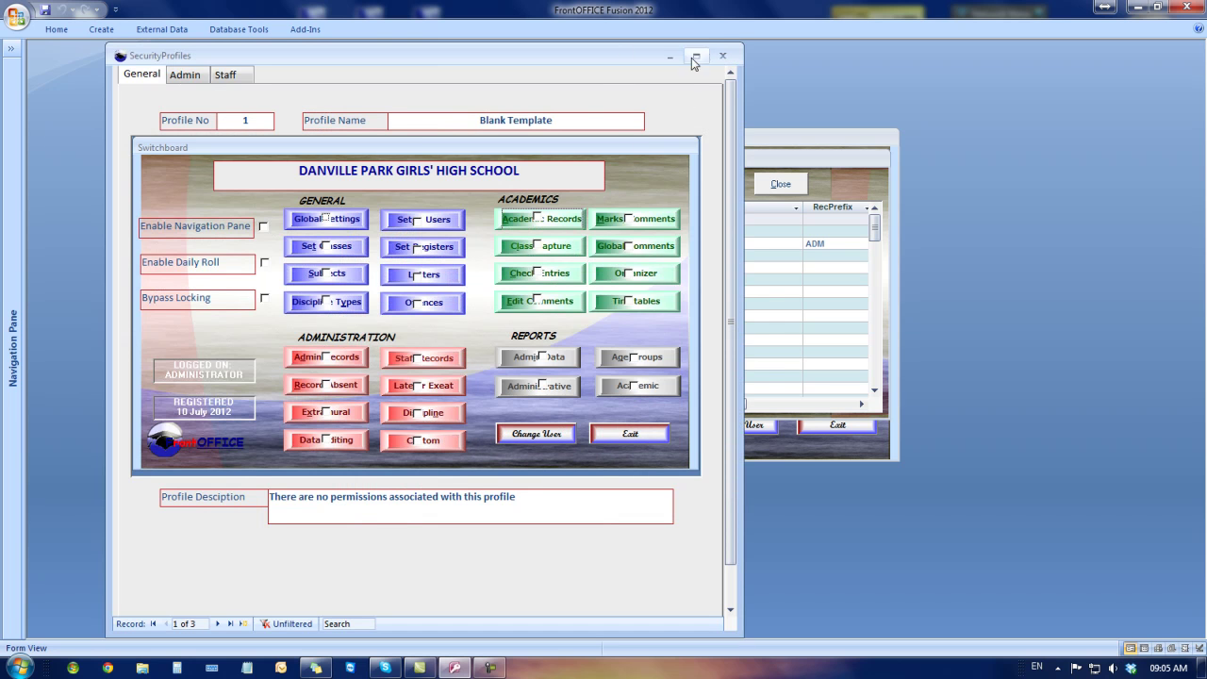
{"action": "left_click_drag", "start_coordinate": [605, 61], "coordinate": [687, 66]}
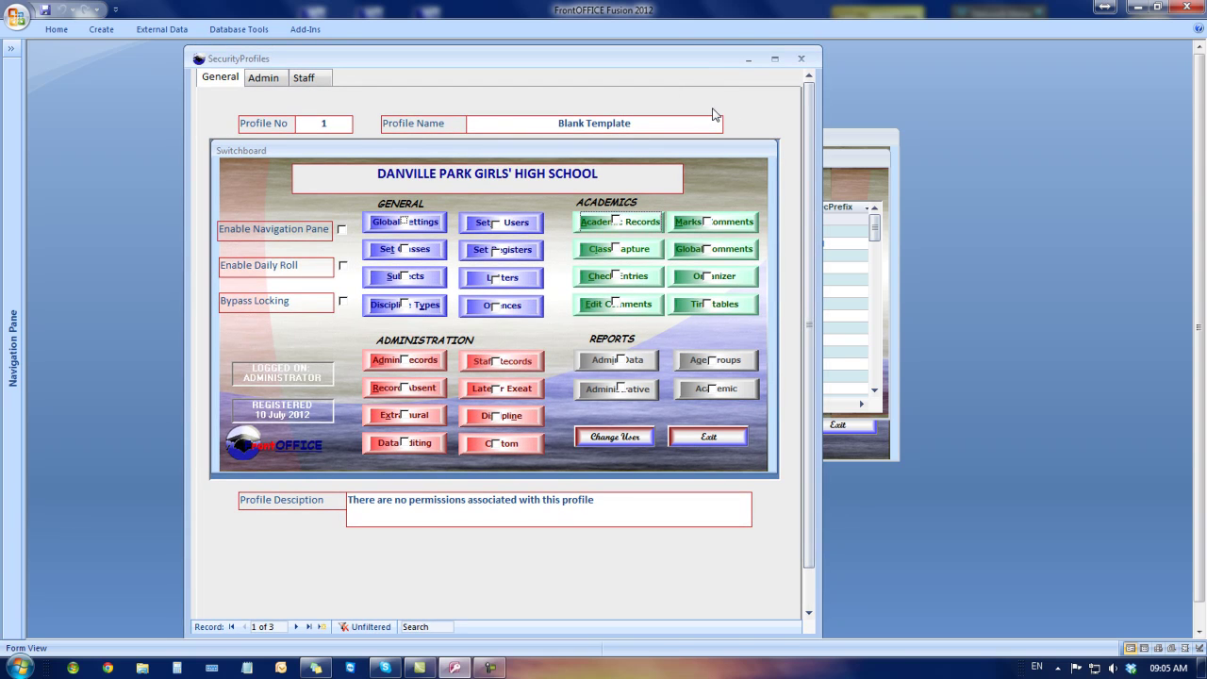
Step: Create security profile 4, "My open test", described as "A profile for new academic staff until they get used to report printouts and more advanced functions"
{"action": "left_click", "coordinate": [323, 630]}
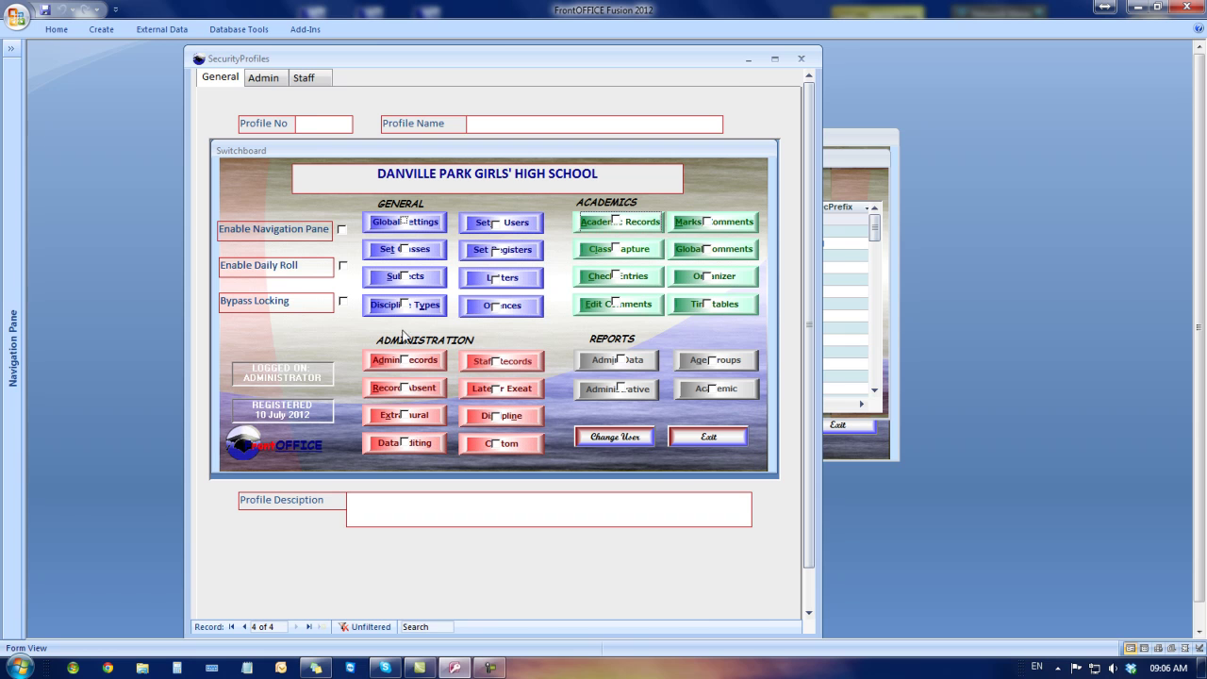
{"action": "left_click", "coordinate": [316, 124]}
{"action": "type", "text": "4"}
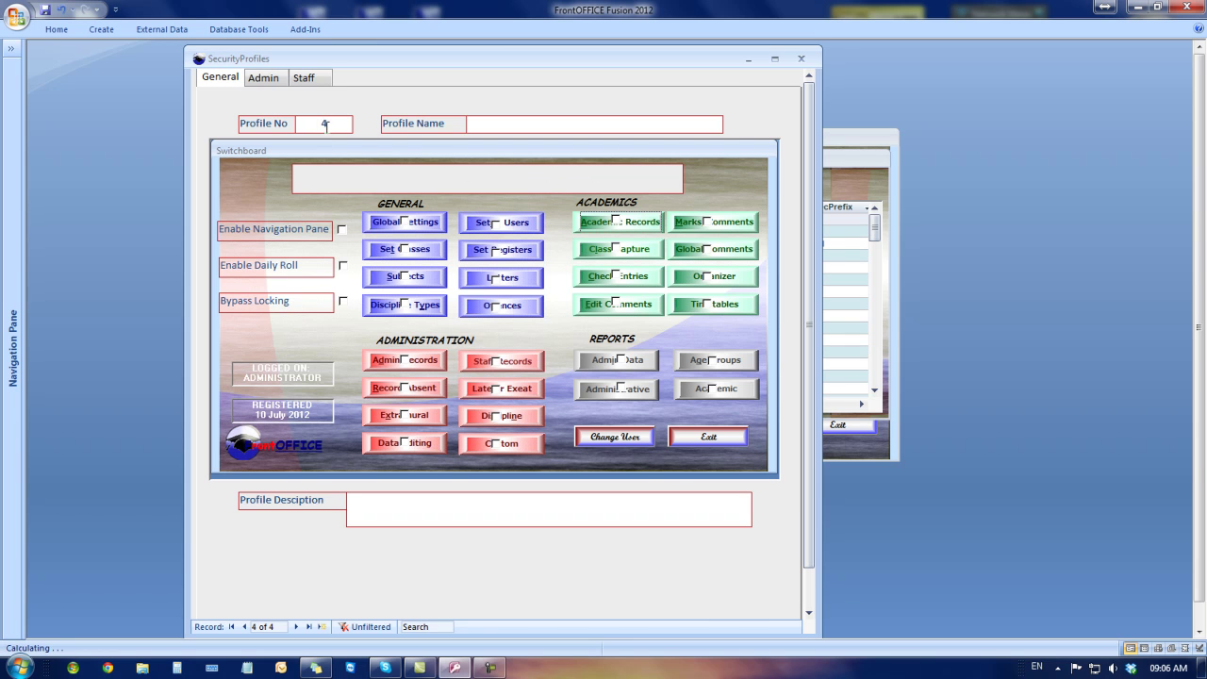
{"action": "left_click", "coordinate": [497, 123]}
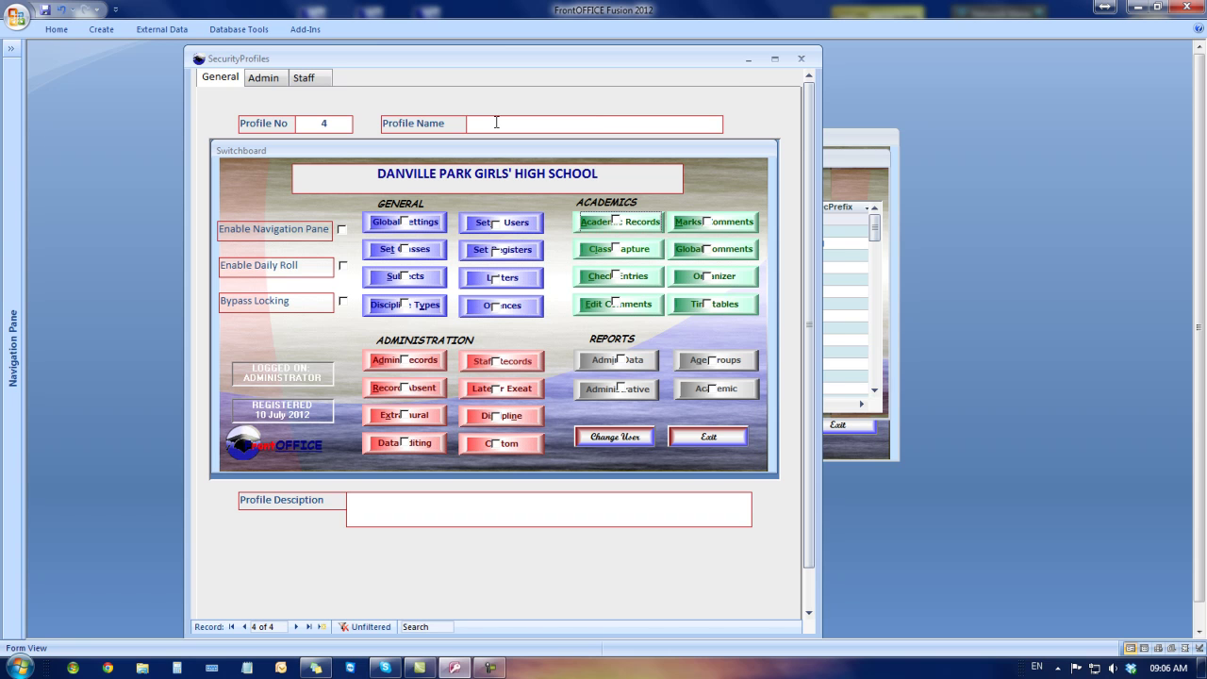
{"action": "type", "text": "My open test"}
{"action": "left_click", "coordinate": [411, 503]}
{"action": "type", "text": "A profile for new academic staff until they get used to report printouts and more advanced functions"}
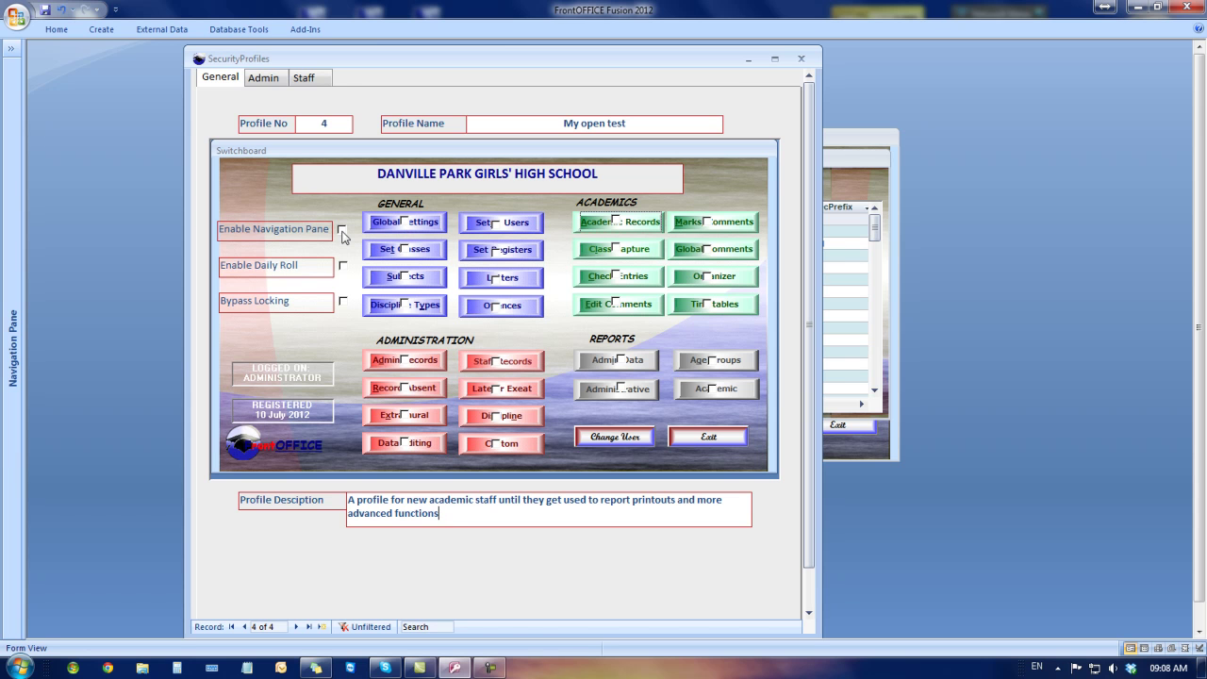
Step: Expand the Navigation Pane to view the database tables it exposes, and collapse it again
{"action": "left_click", "coordinate": [10, 48]}
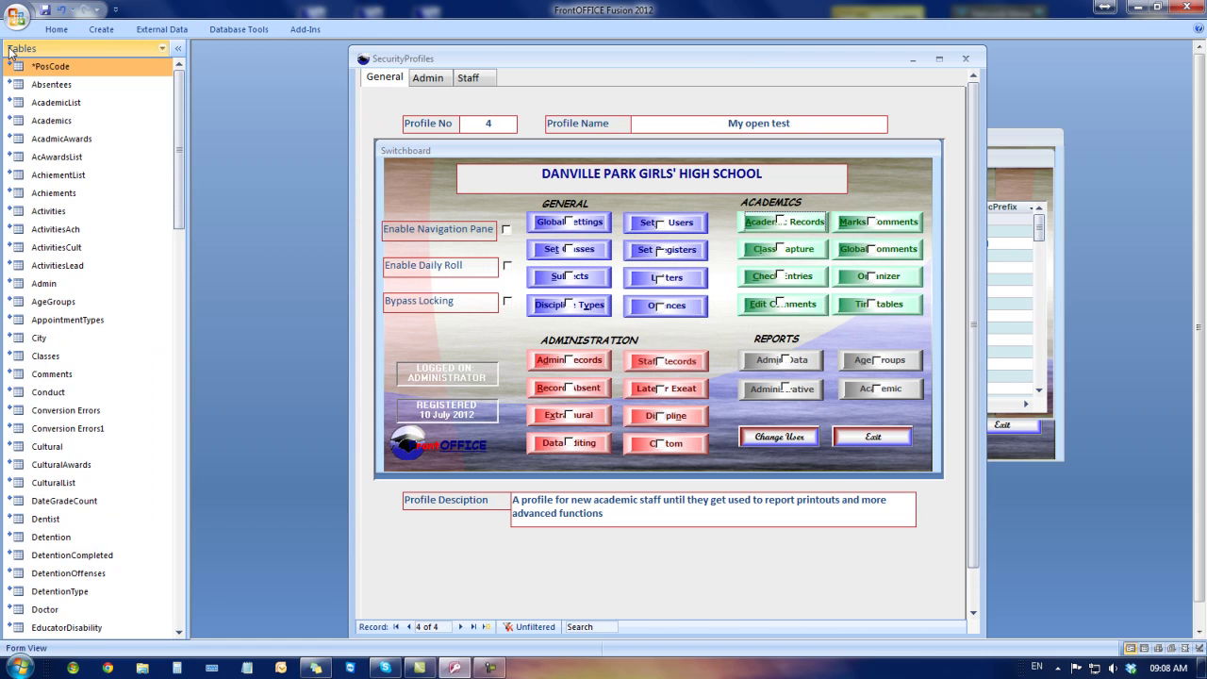
{"action": "left_click", "coordinate": [176, 55]}
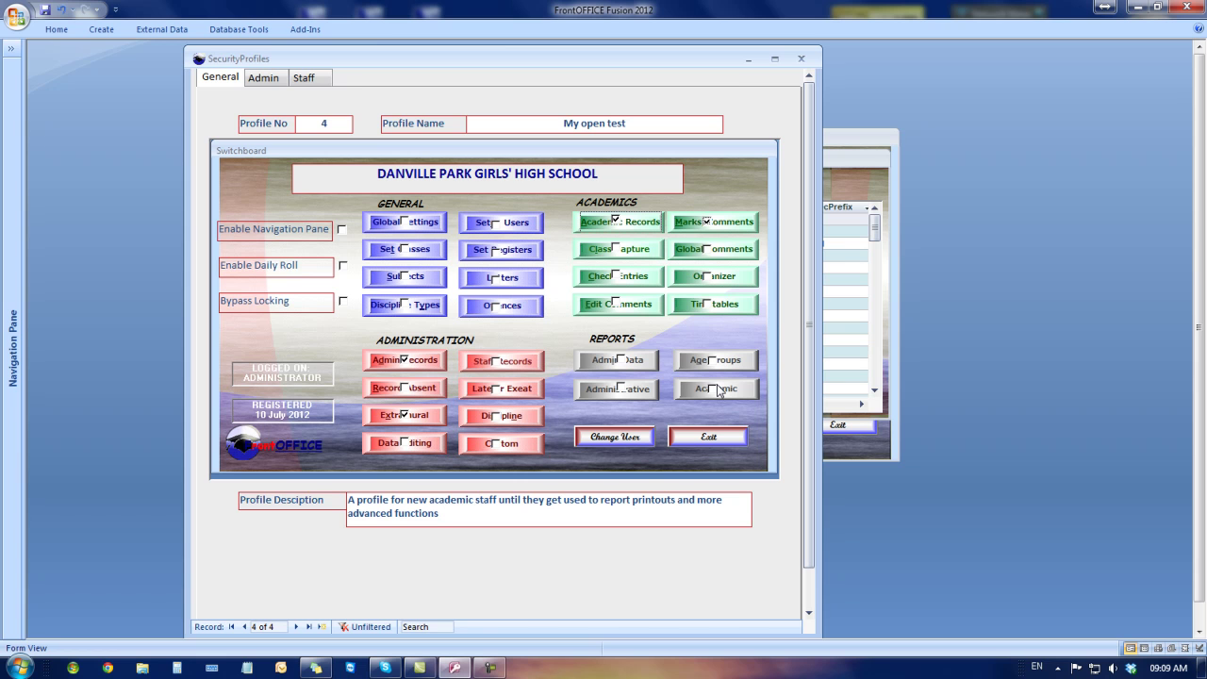
Step: In the profile's Admin permissions, enable Learner, Learner Address, Learner Extra, Absenteeism, Exeat/Late and Photograph
{"action": "left_click", "coordinate": [266, 79]}
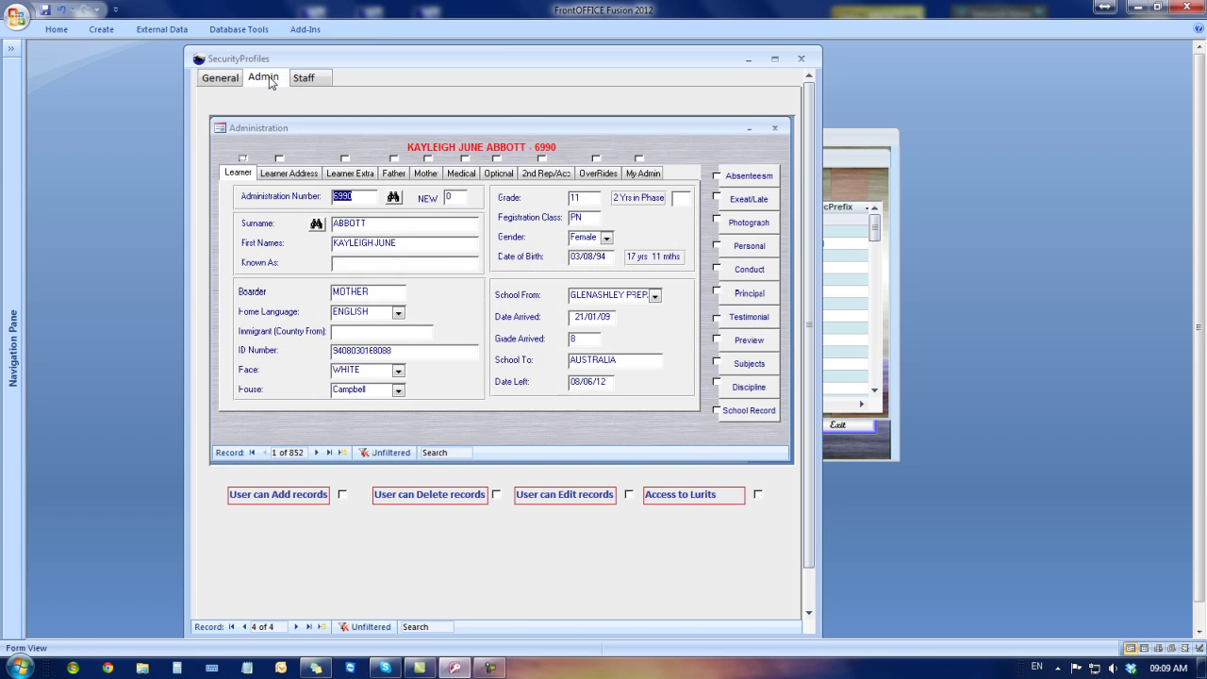
{"action": "left_click", "coordinate": [243, 160]}
{"action": "left_click", "coordinate": [278, 159]}
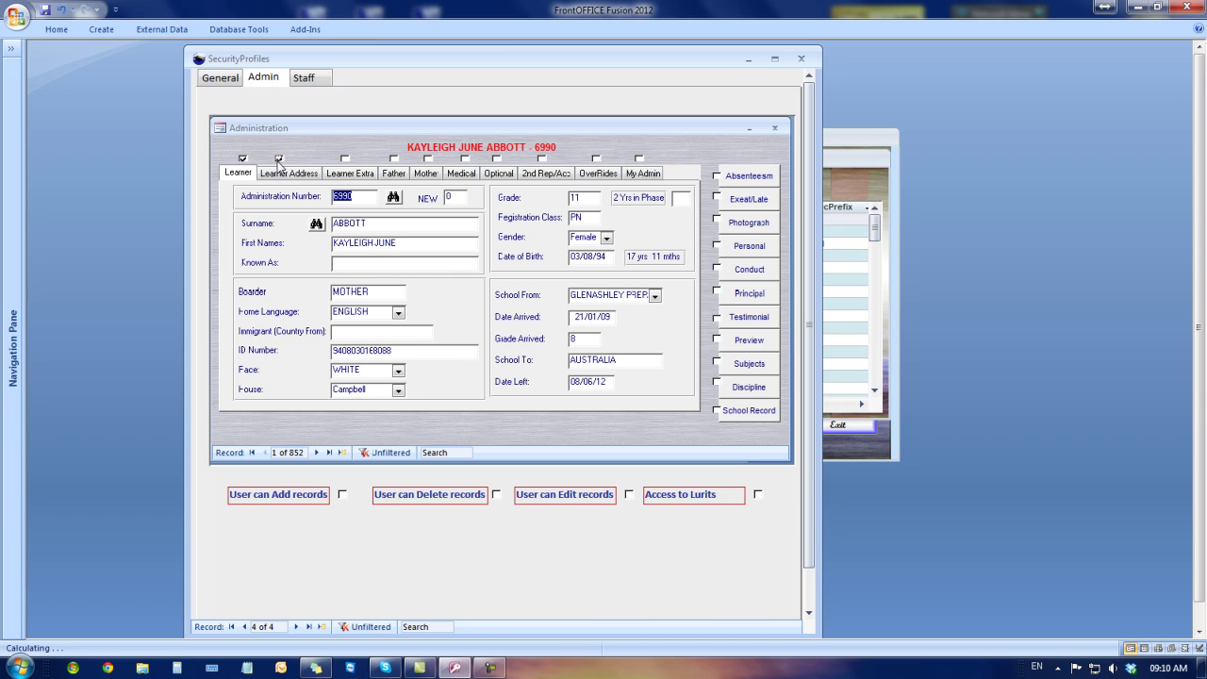
{"action": "left_click", "coordinate": [344, 158]}
{"action": "left_click", "coordinate": [716, 175]}
{"action": "left_click", "coordinate": [717, 197]}
{"action": "left_click", "coordinate": [717, 219]}
Step: Enable the General page in the profile's Staff permissions and close the security profiles
{"action": "left_click", "coordinate": [317, 80]}
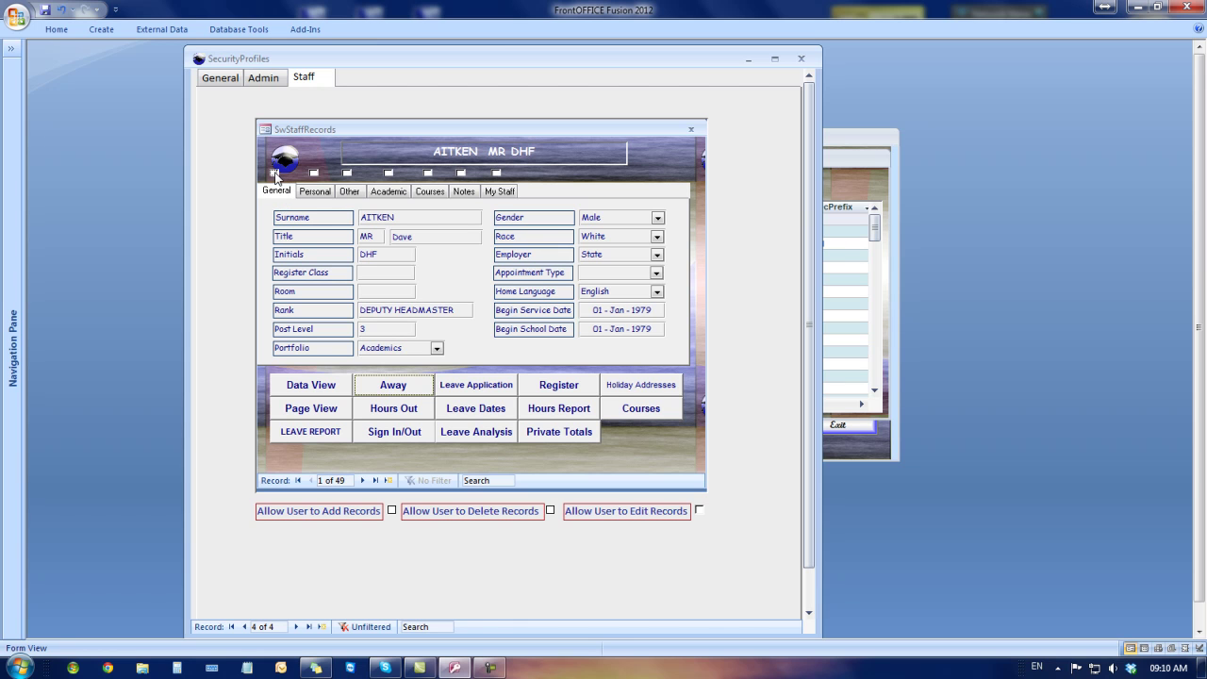
{"action": "left_click", "coordinate": [275, 174]}
{"action": "scroll", "coordinate": [624, 454], "scroll_direction": "up", "scroll_amount": 1}
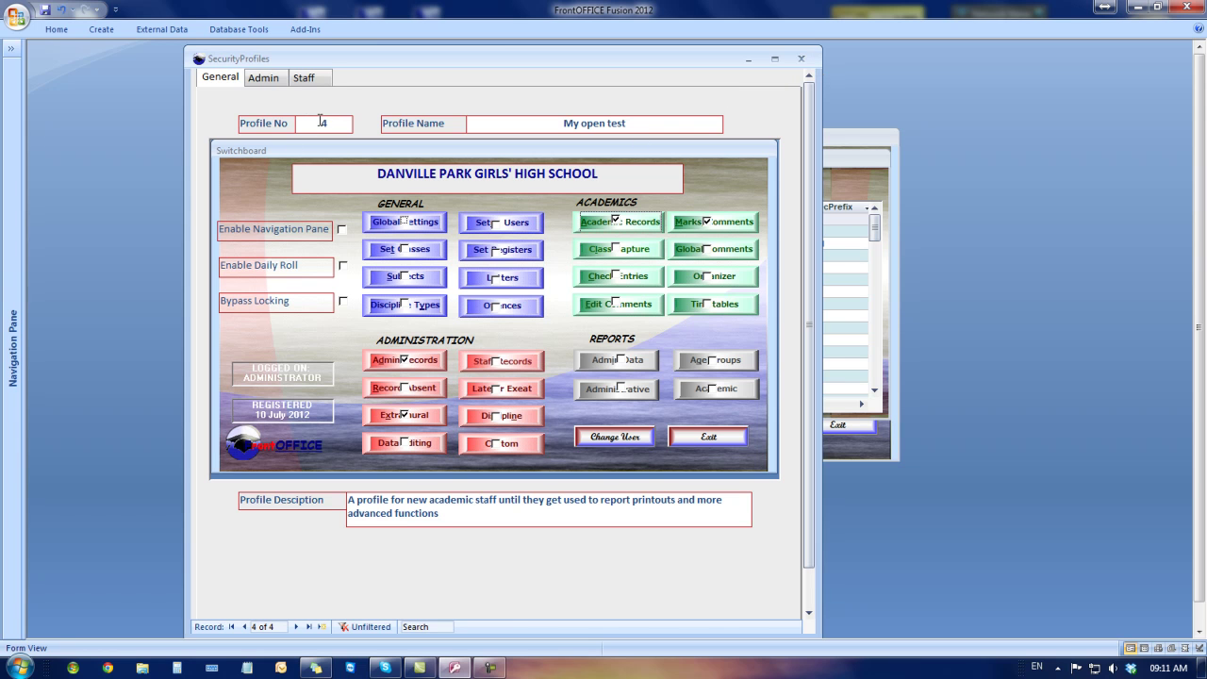
{"action": "left_click", "coordinate": [802, 59]}
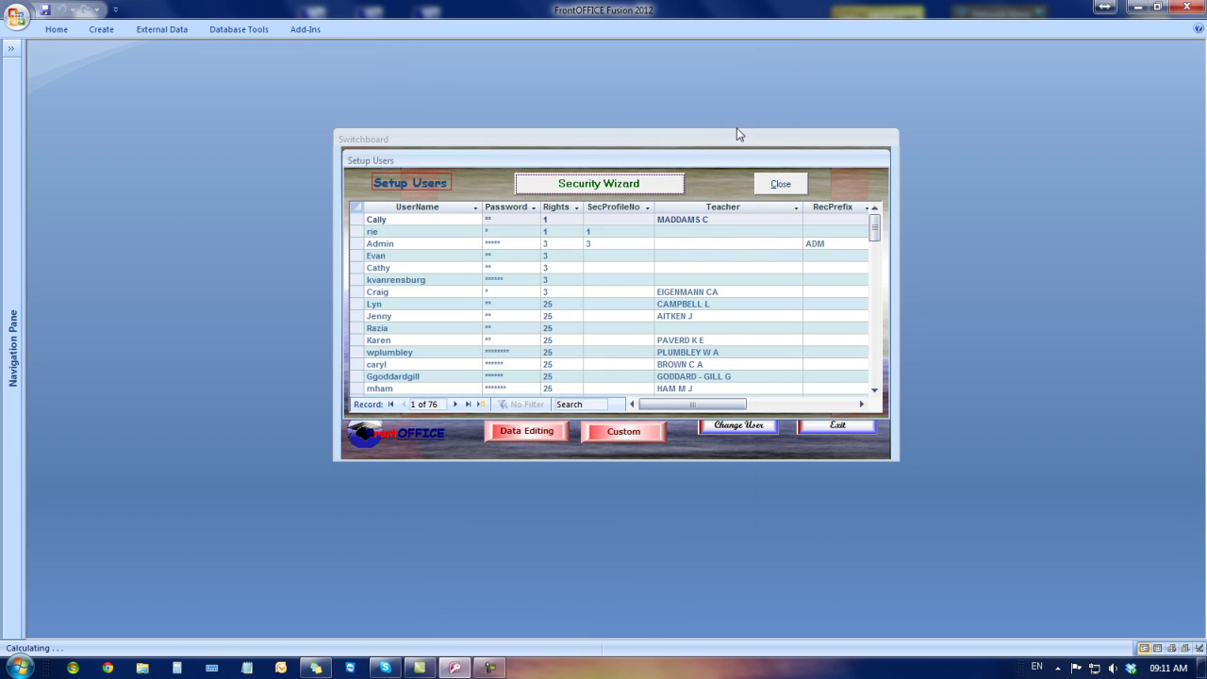
Step: Set the SecProfileNo of the user in record 7 to 4 and close the user setup list
{"action": "left_click", "coordinate": [593, 292]}
{"action": "type", "text": "4"}
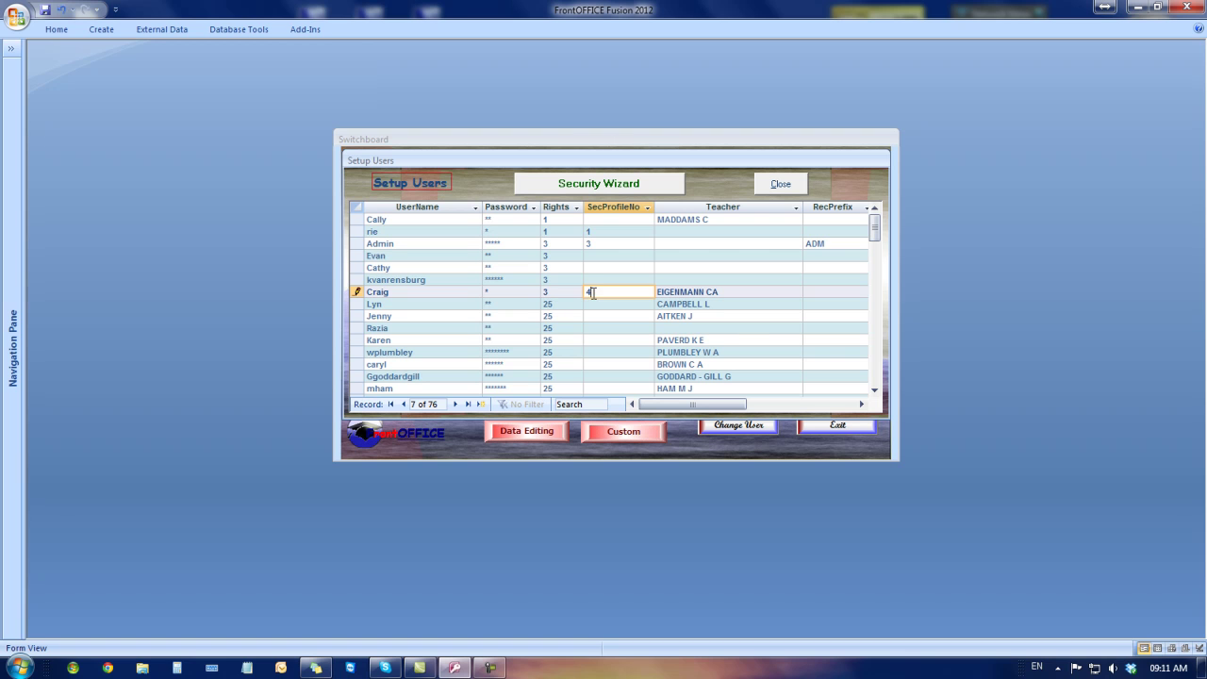
{"action": "left_click", "coordinate": [600, 280]}
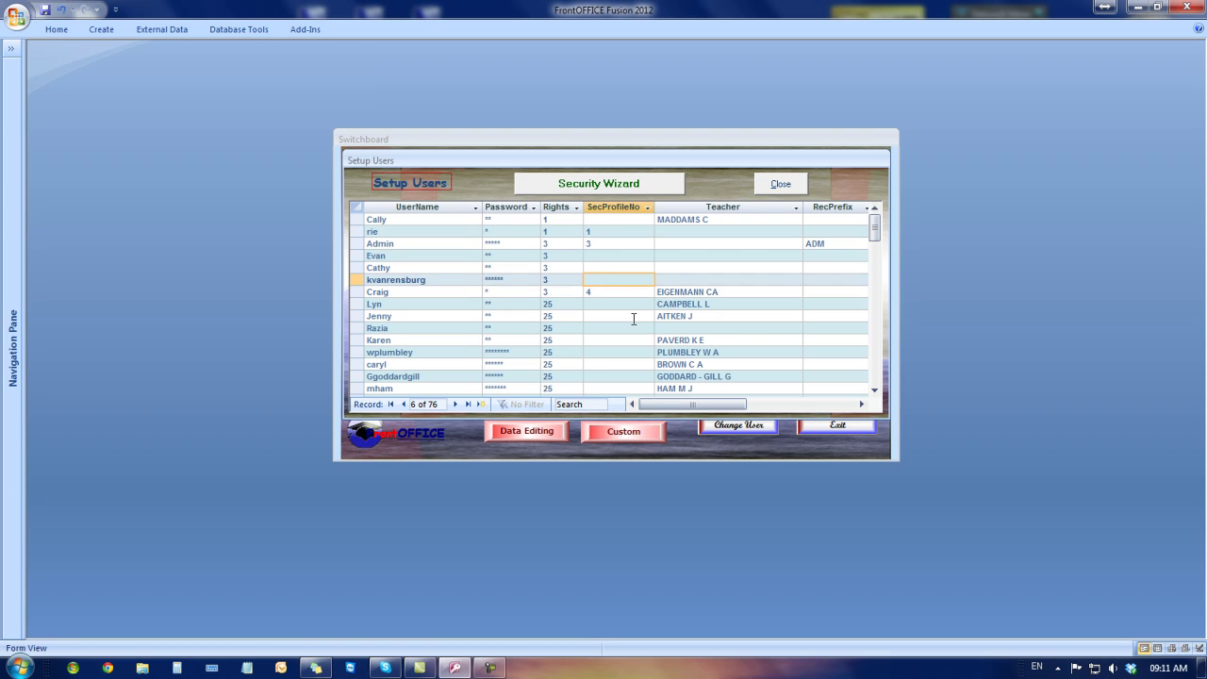
{"action": "left_click", "coordinate": [783, 184]}
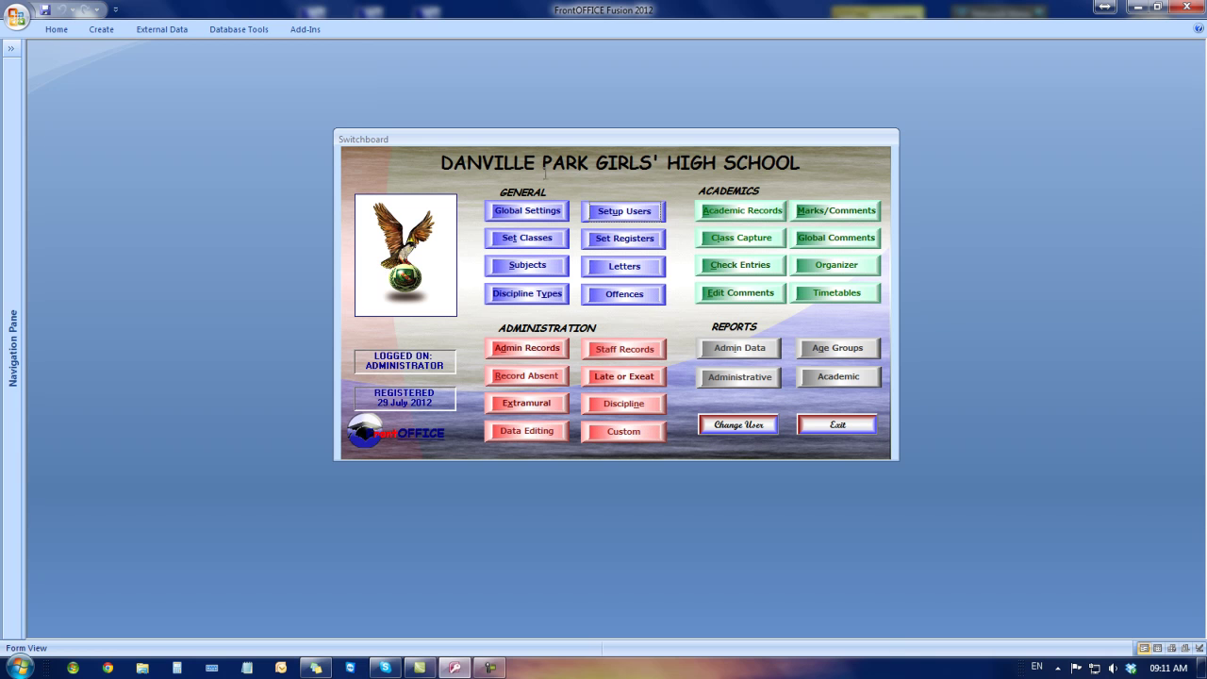
Step: View the learner Admin Records and the Learner LURITS Data Integrity options, and close both windows
{"action": "left_click", "coordinate": [536, 349]}
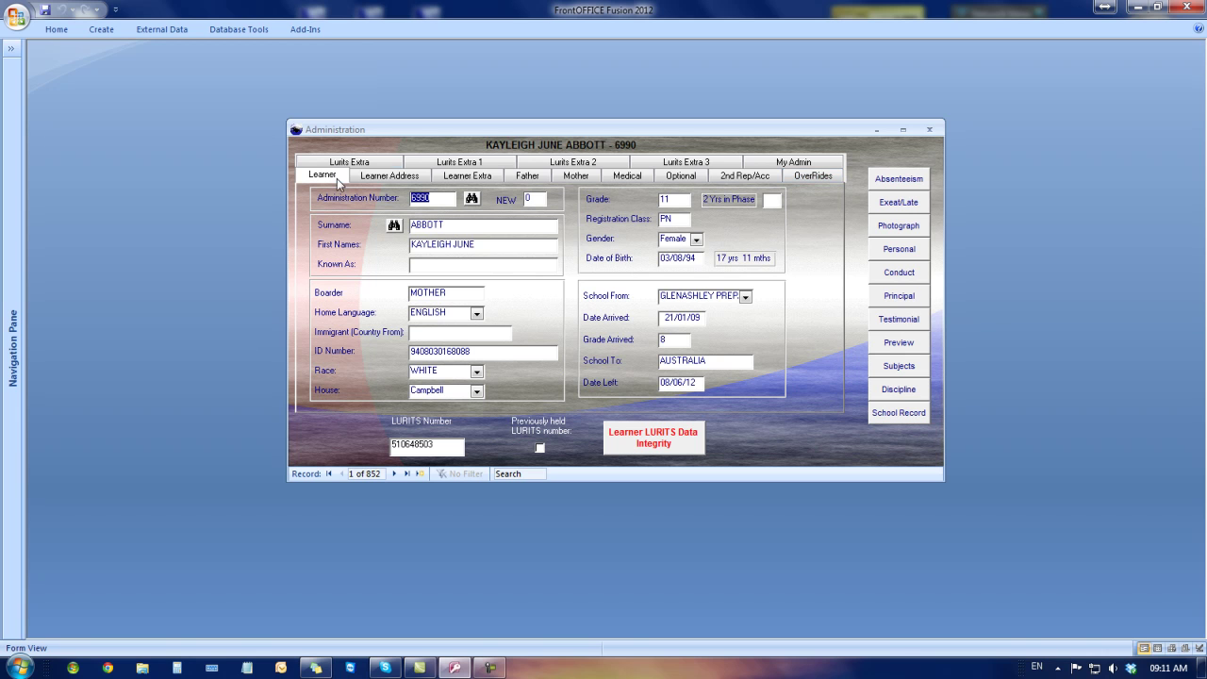
{"action": "left_click", "coordinate": [632, 437]}
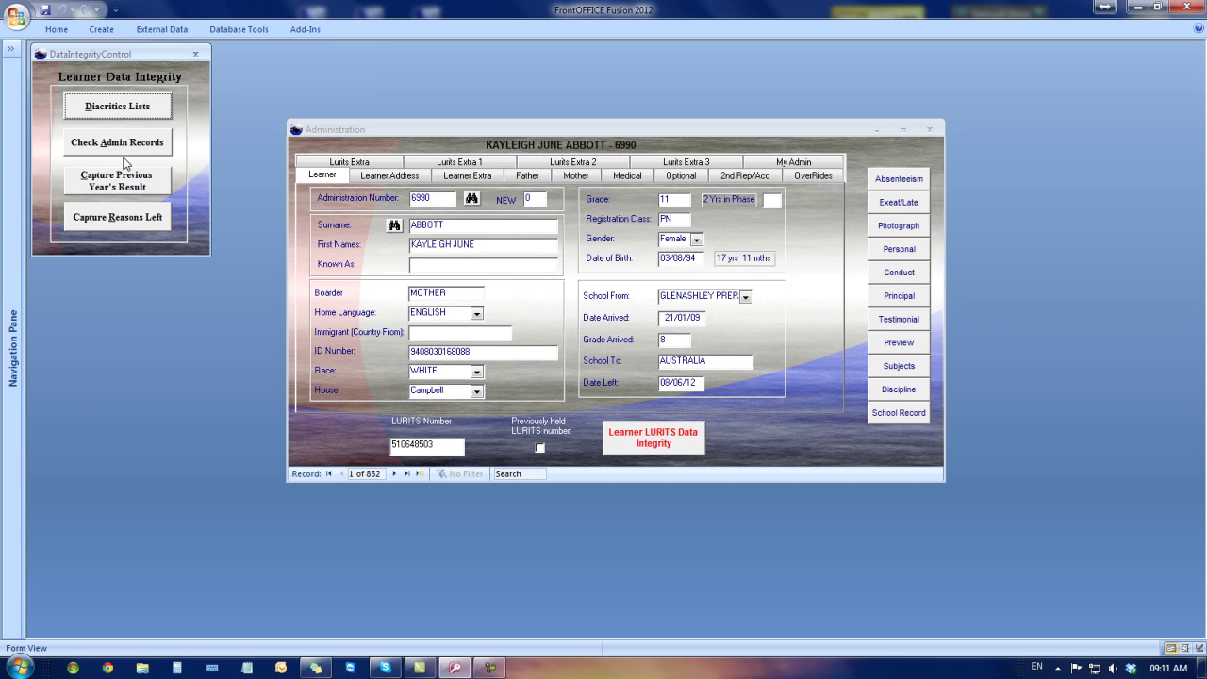
{"action": "left_click", "coordinate": [198, 54]}
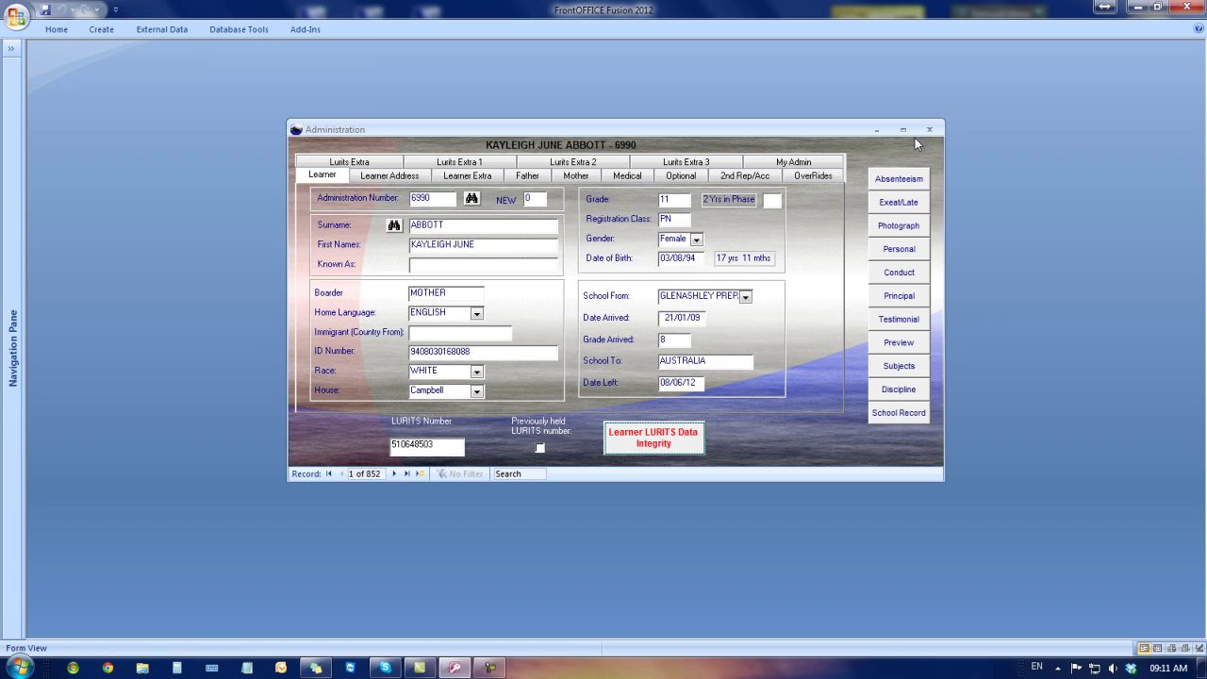
{"action": "left_click", "coordinate": [929, 129]}
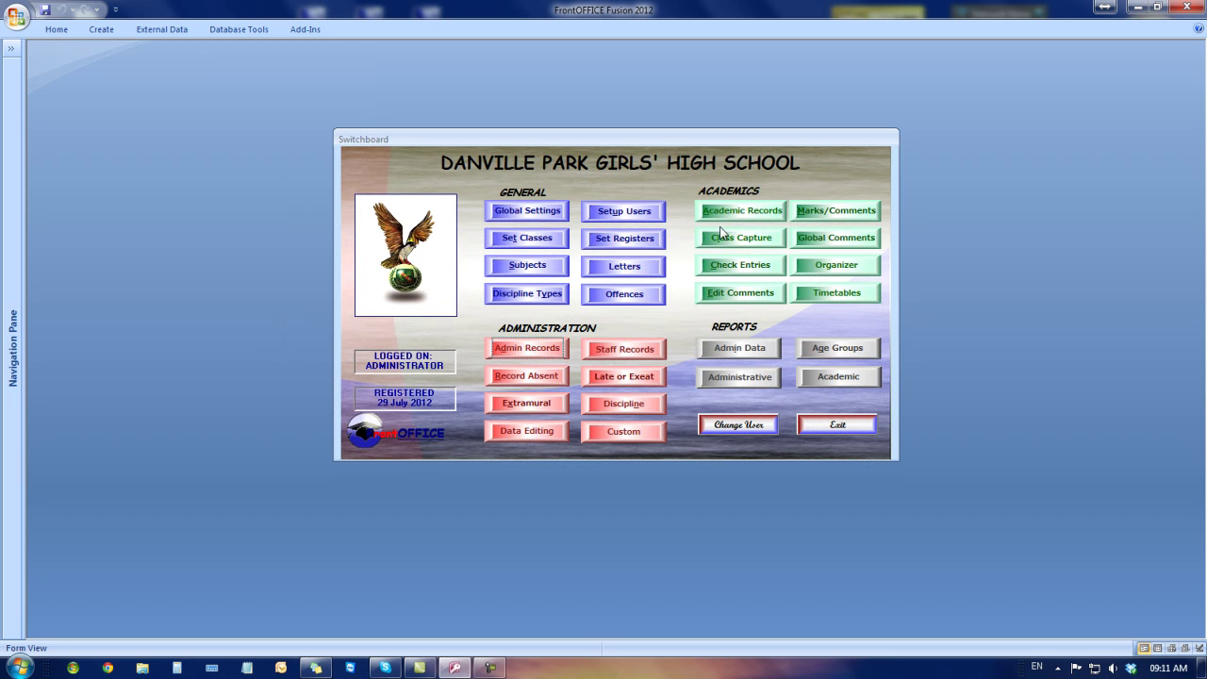
Step: Change user and log on with the record 7 user's name and account password
{"action": "left_click", "coordinate": [739, 426]}
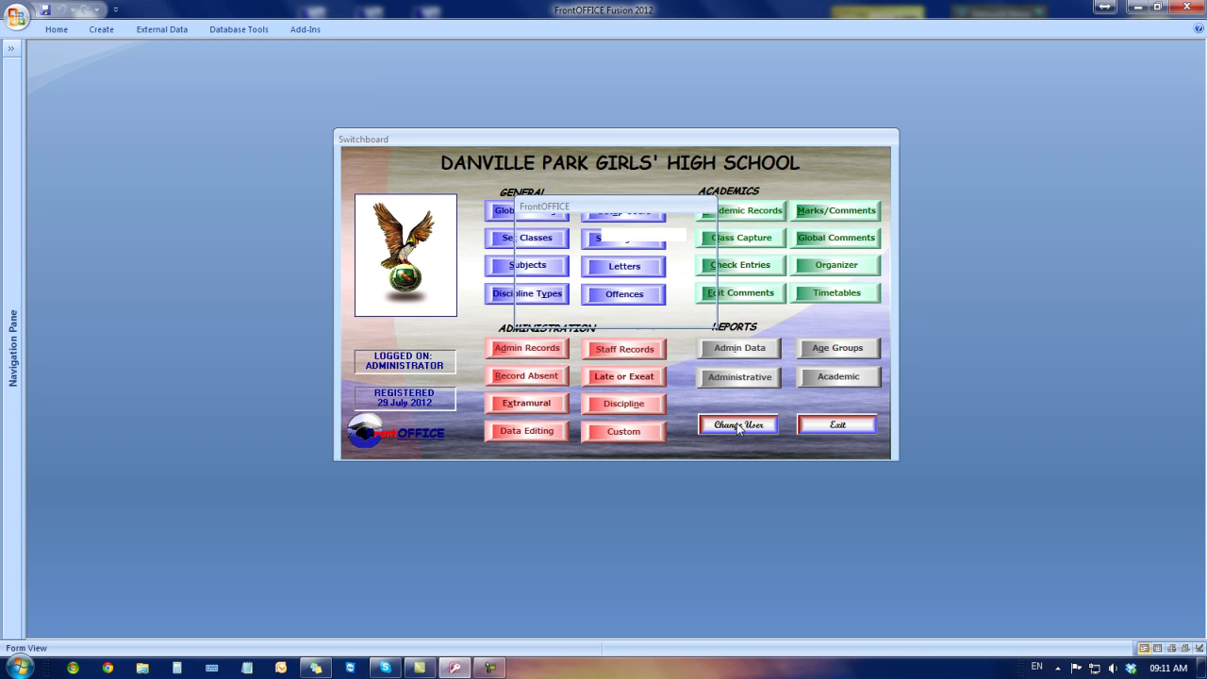
{"action": "type", "text": "c"}
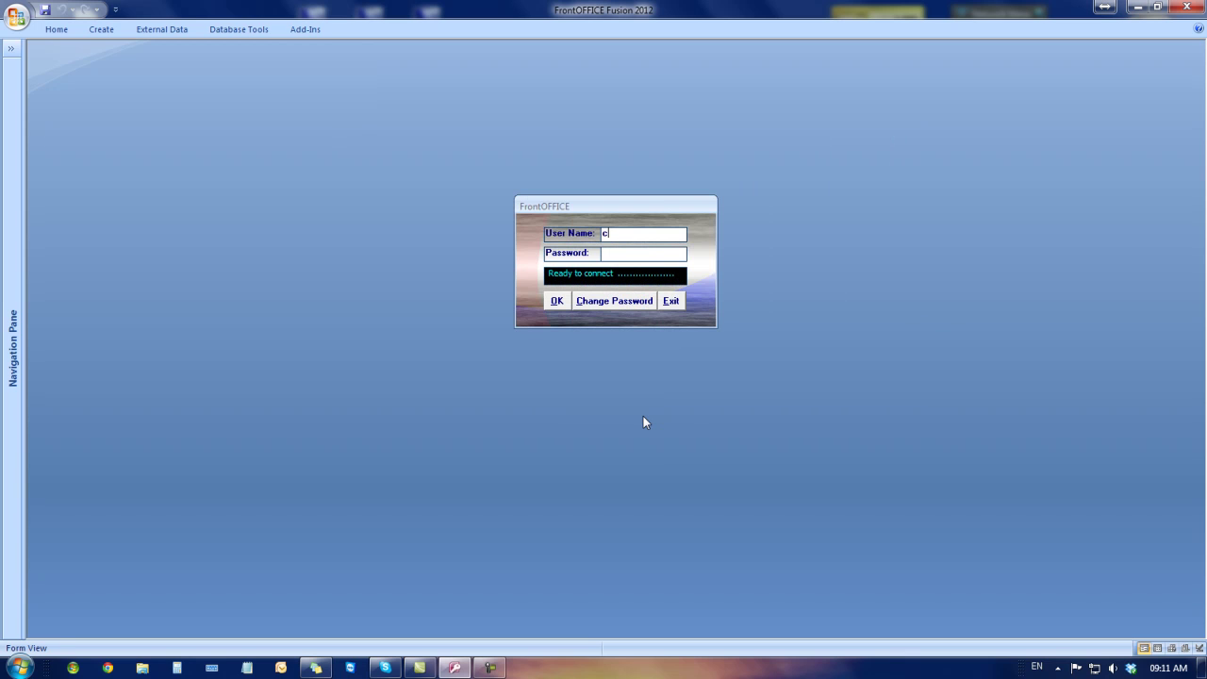
{"action": "type", "text": "raig"}
{"action": "key", "text": "Tab"}
{"action": "type", "text": "*"}
{"action": "key", "text": "alt+o"}
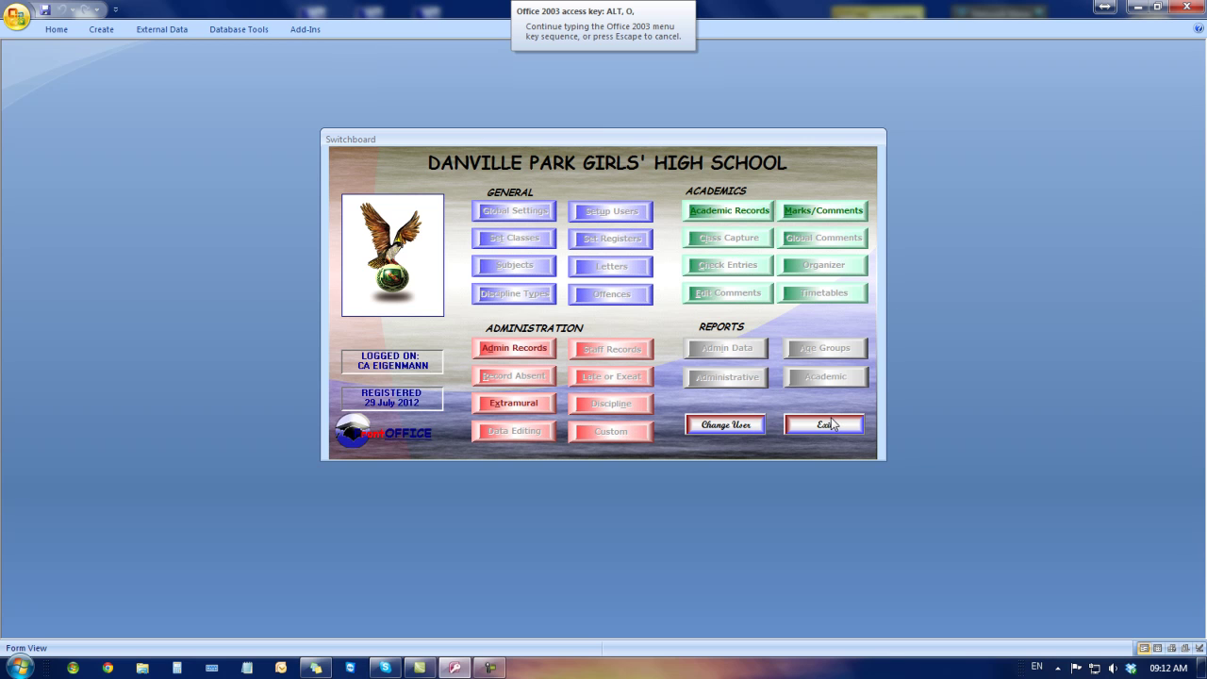
Step: View the learner Admin Records available to the restricted user, and close the record window
{"action": "left_click", "coordinate": [514, 348]}
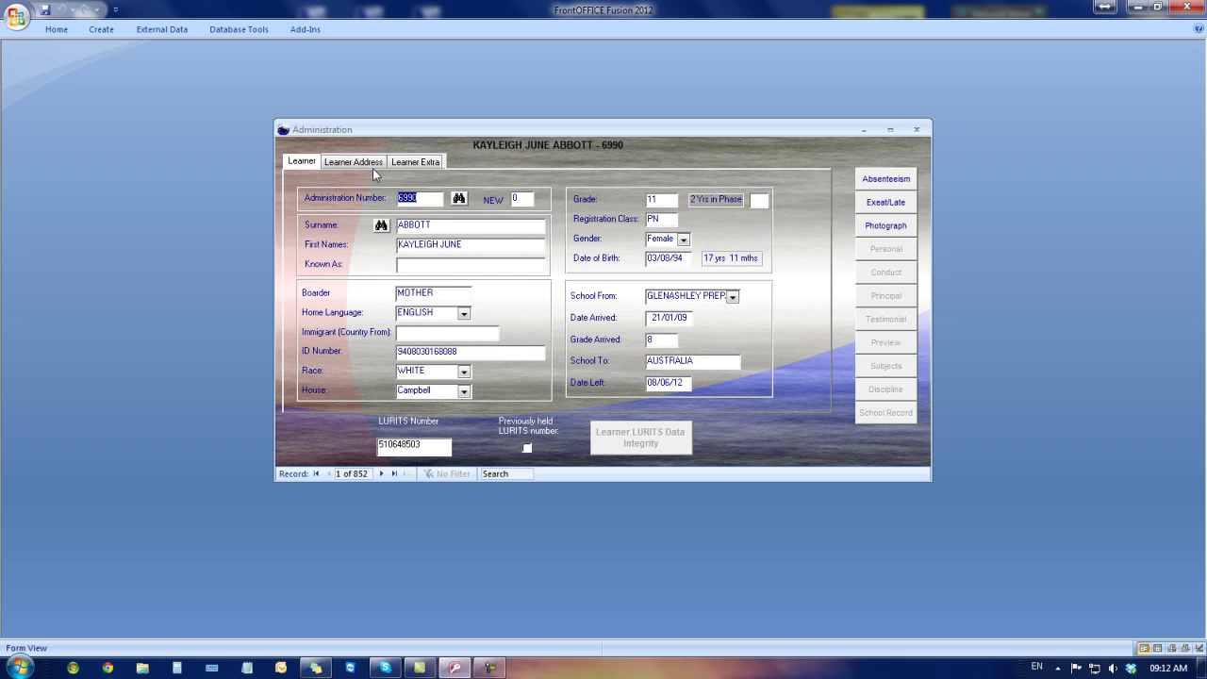
{"action": "left_click", "coordinate": [482, 245]}
{"action": "left_click", "coordinate": [918, 130]}
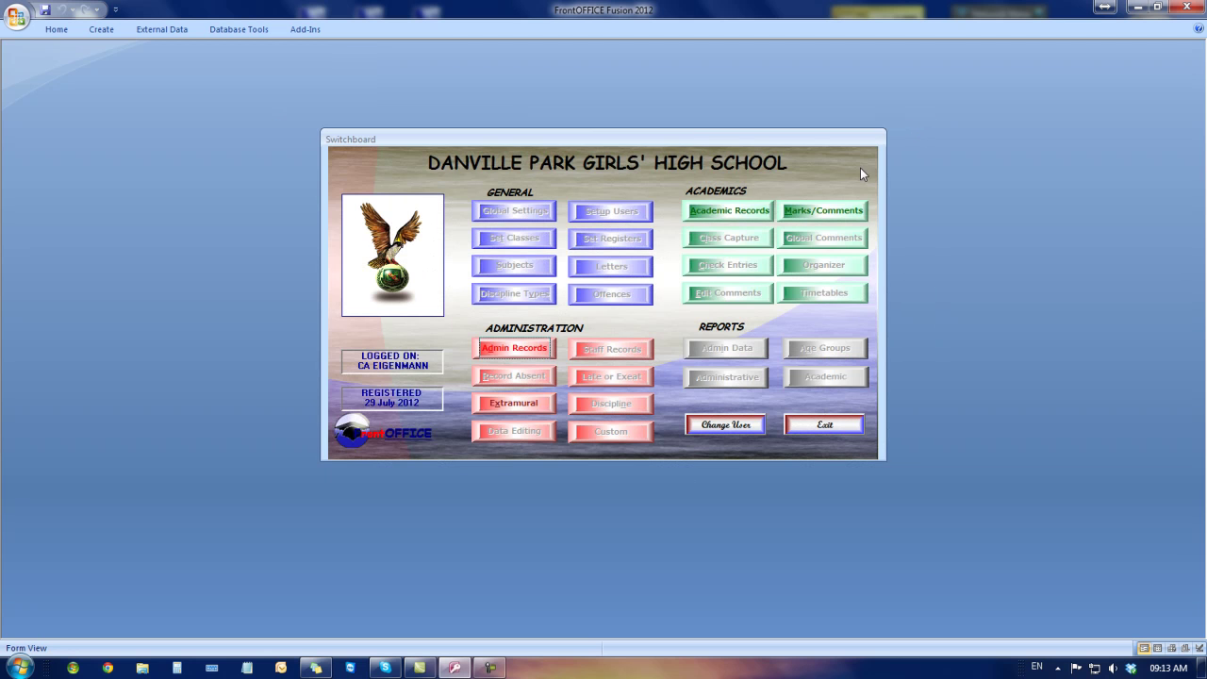
{"action": "left_click", "coordinate": [534, 352]}
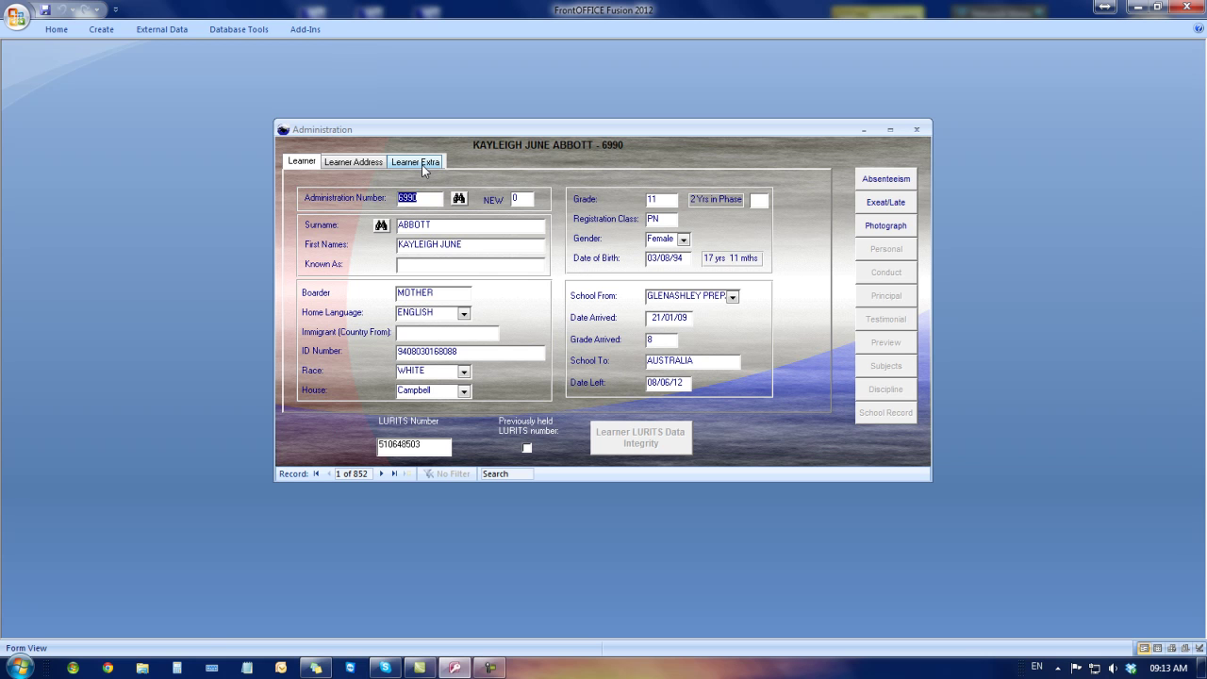
{"action": "key", "text": "Escape"}
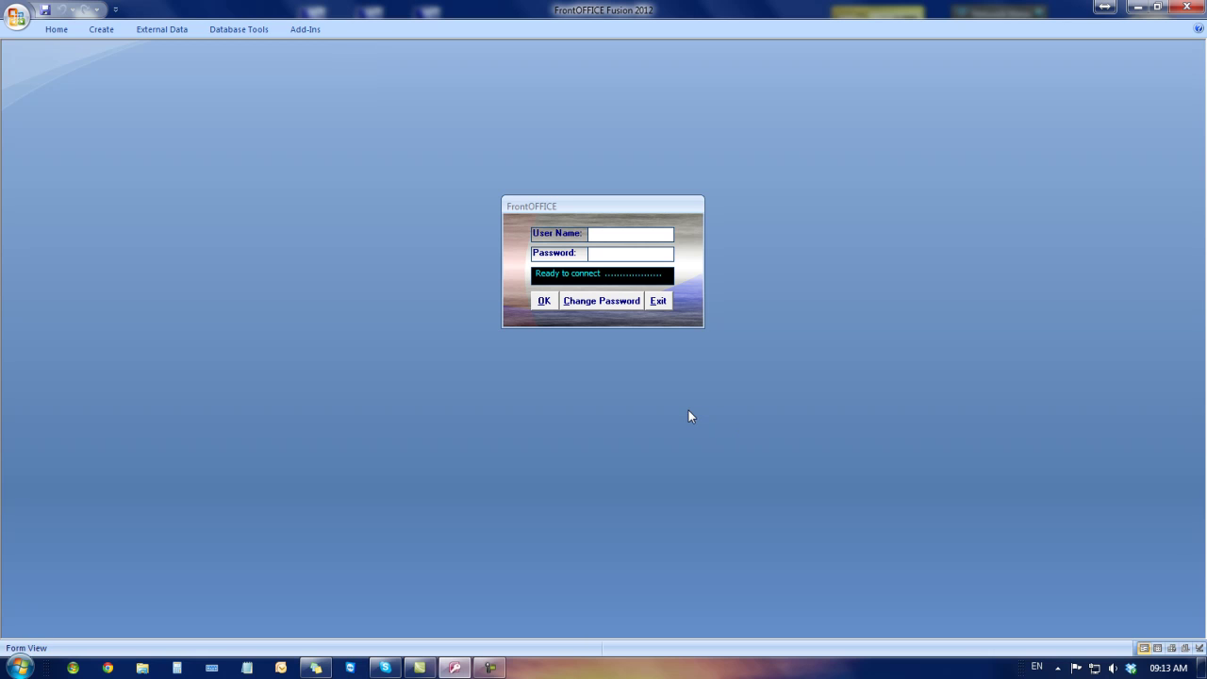
Step: Log on with the administrator's user name and account password, and dismiss the Daily Roll without posting it
{"action": "type", "text": "sof"}
{"action": "key", "text": "Tab"}
{"action": "type", "text": "****"}
{"action": "key", "text": "alt+o"}
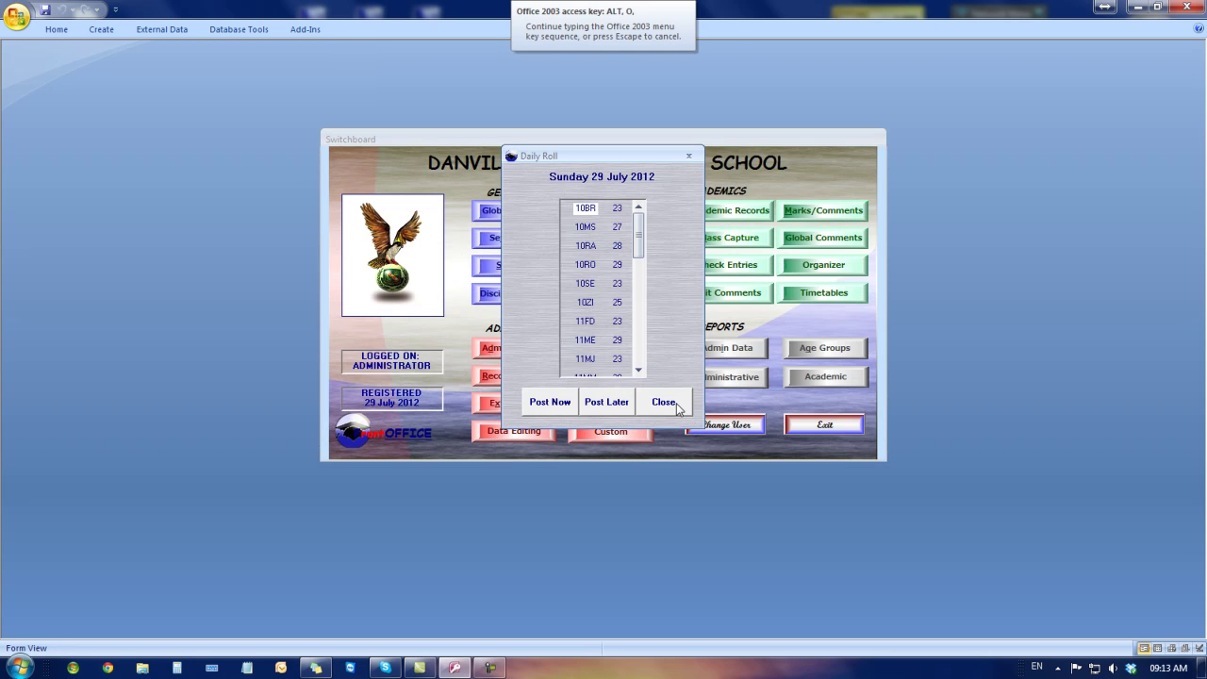
{"action": "left_click", "coordinate": [664, 402]}
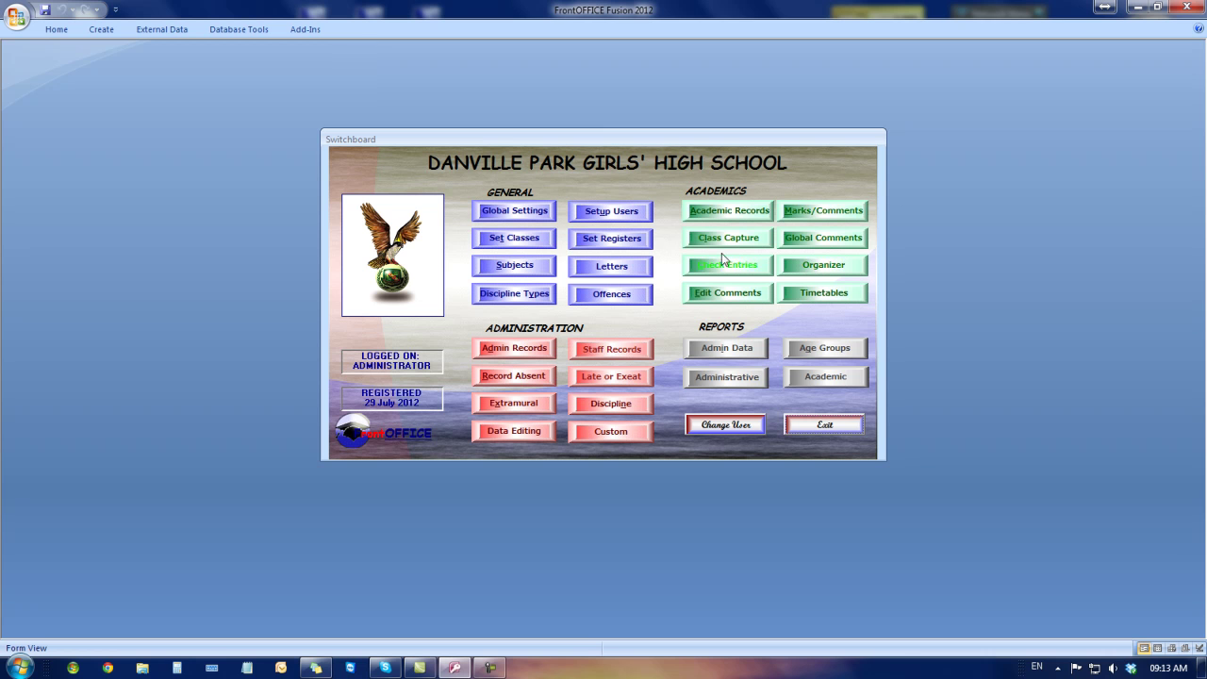
Step: View the surnames diacritics list from the learner LURITS data integrity options in Admin Records, and close all the windows
{"action": "left_click", "coordinate": [515, 349]}
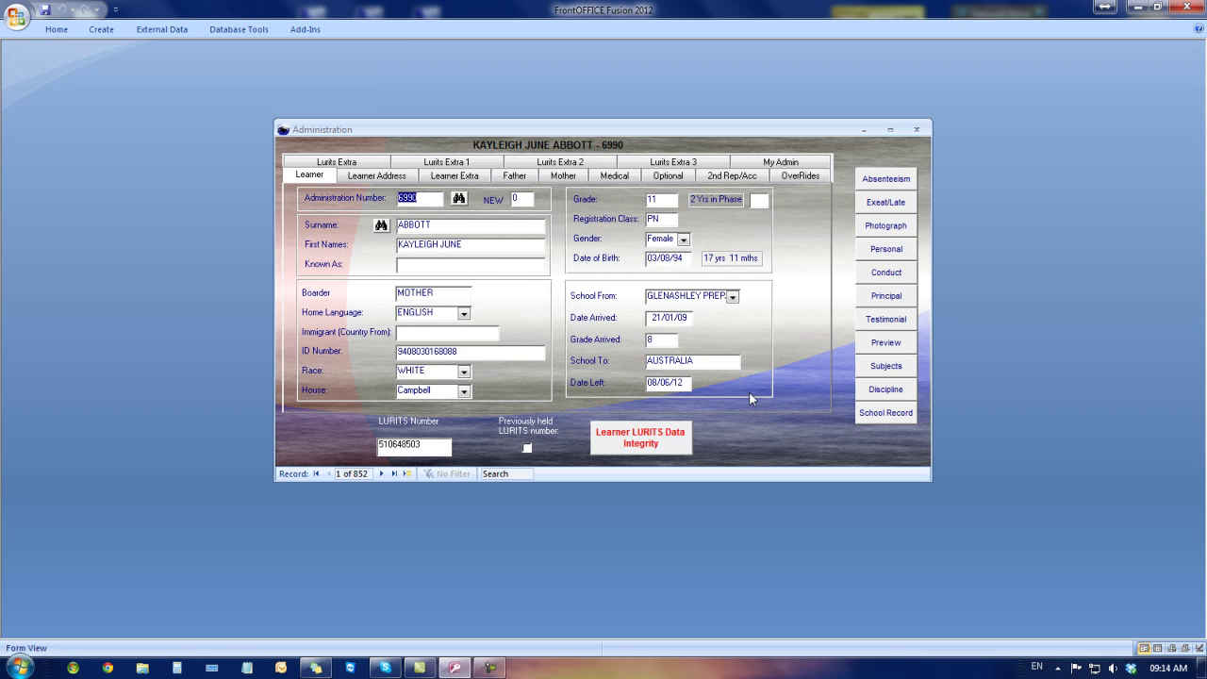
{"action": "left_click", "coordinate": [642, 450]}
{"action": "left_click", "coordinate": [101, 107]}
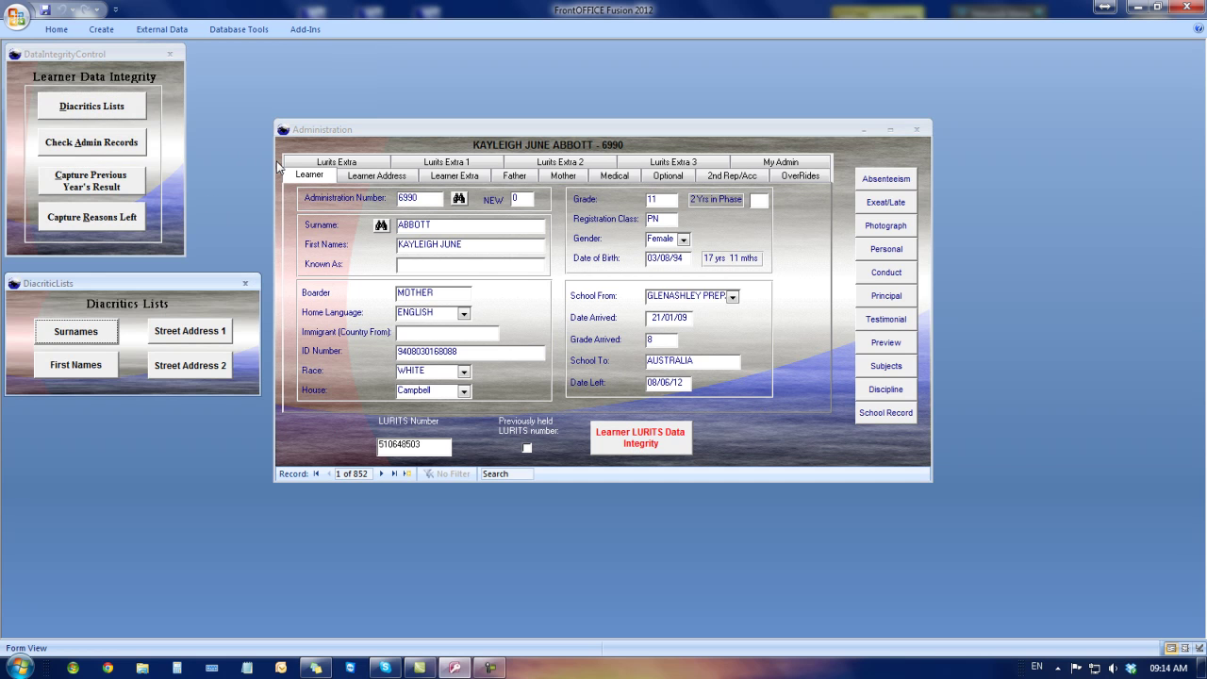
{"action": "left_click", "coordinate": [110, 332]}
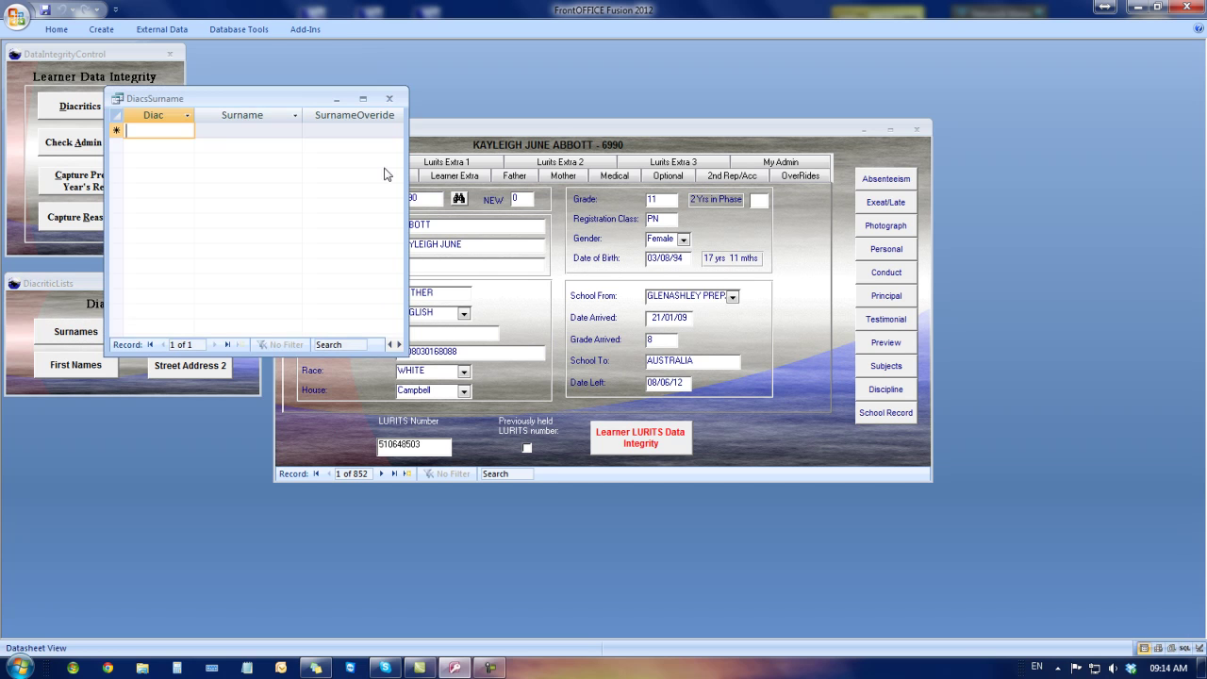
{"action": "left_click", "coordinate": [390, 99]}
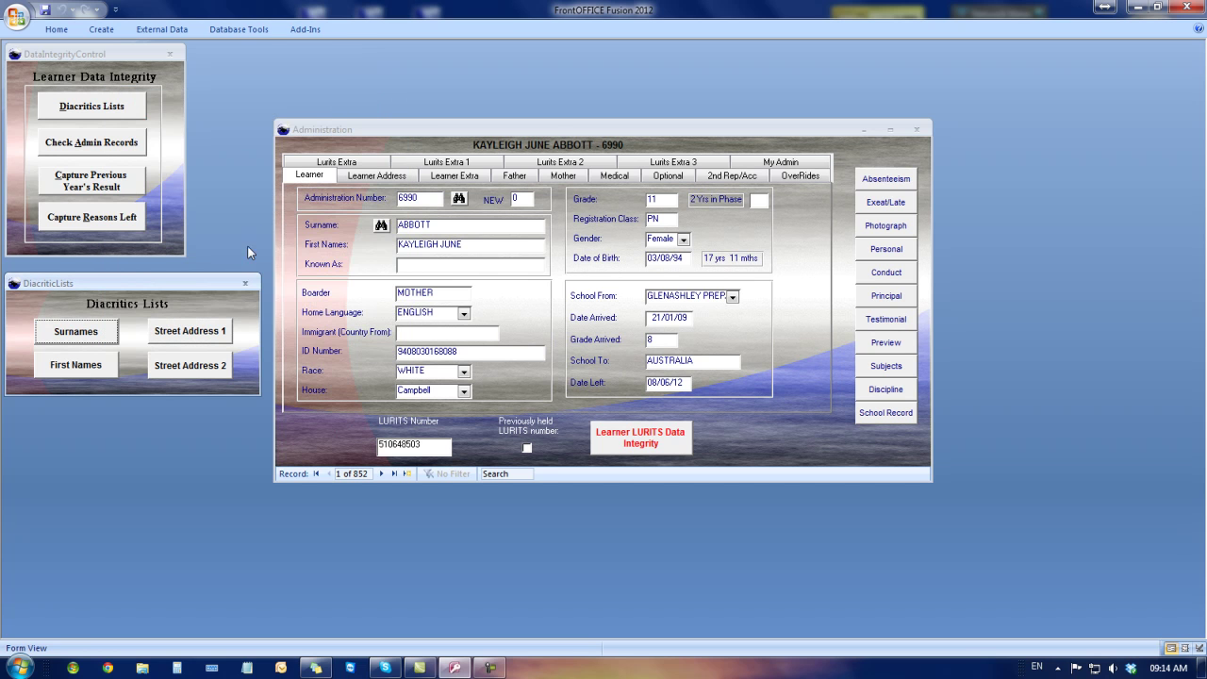
{"action": "left_click", "coordinate": [246, 284]}
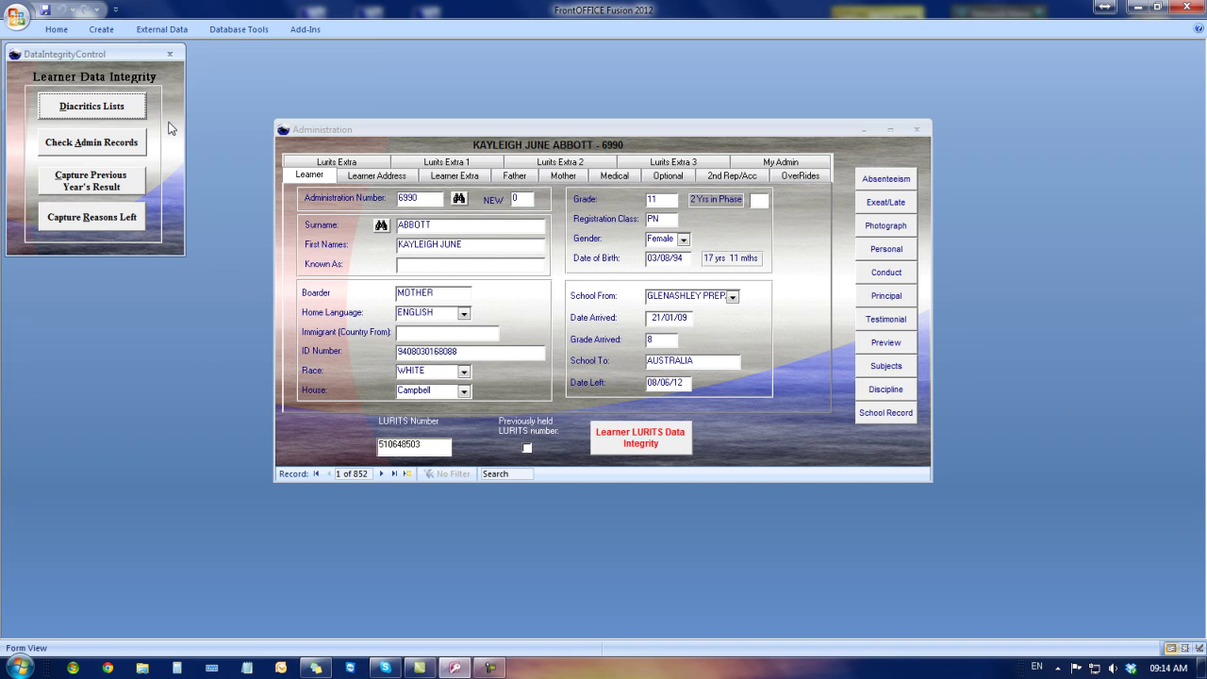
{"action": "left_click", "coordinate": [175, 54]}
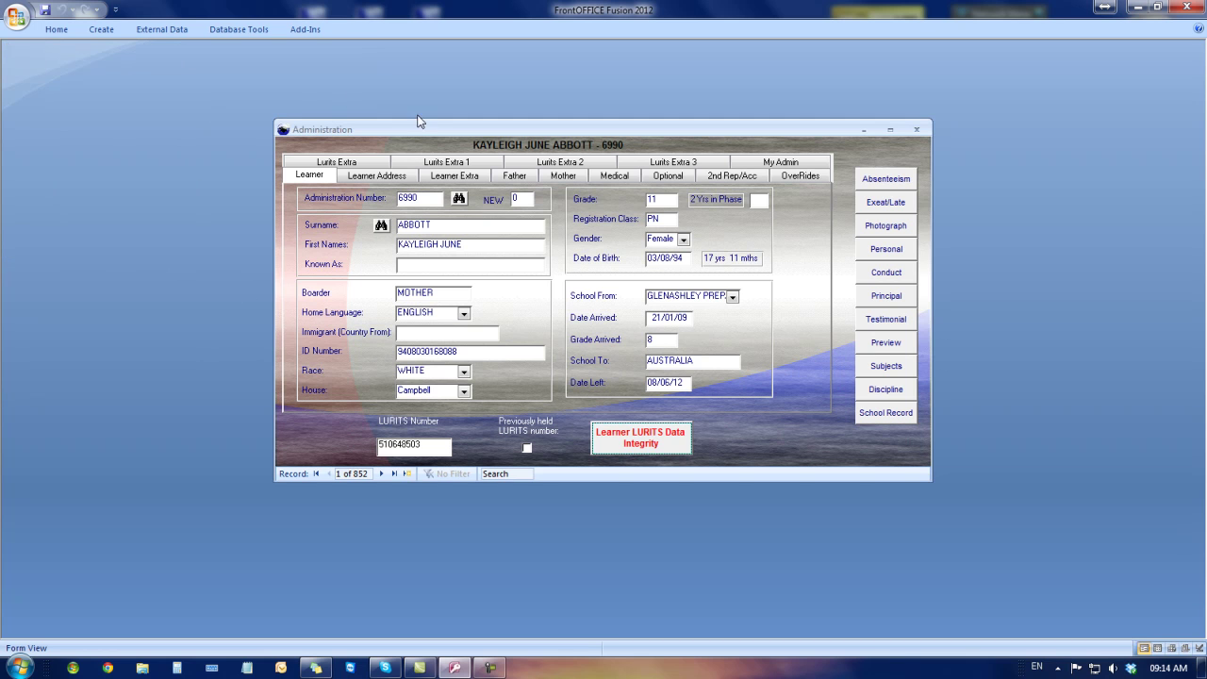
{"action": "left_click", "coordinate": [917, 133]}
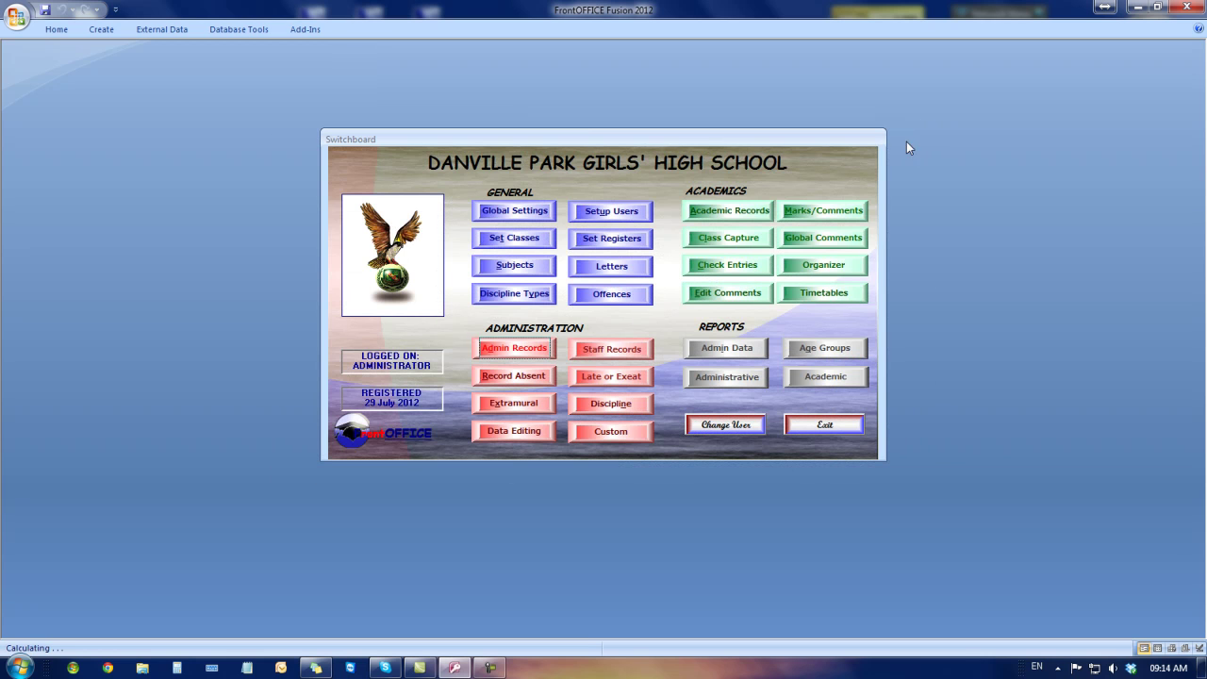
Step: Try the academic Current Marksheets report with grade 11 selected for the Accounting 10A class, and close the report windows
{"action": "left_click", "coordinate": [825, 377]}
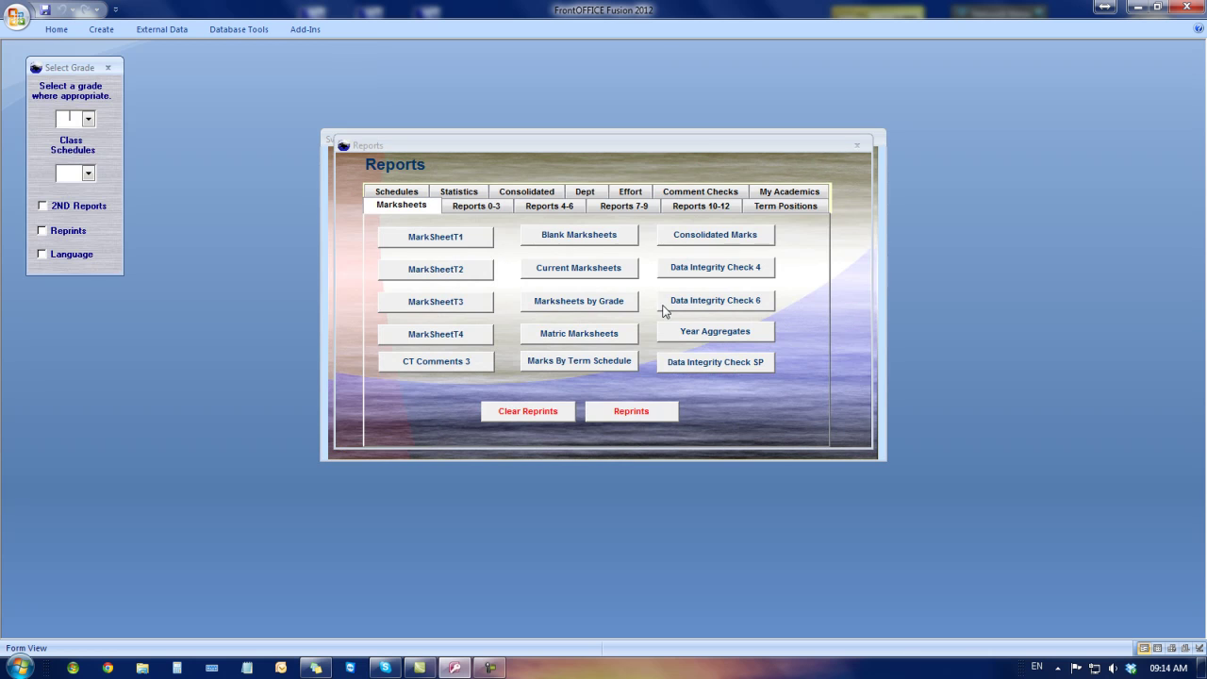
{"action": "left_click", "coordinate": [88, 119]}
{"action": "left_click", "coordinate": [79, 166]}
{"action": "left_click", "coordinate": [588, 272]}
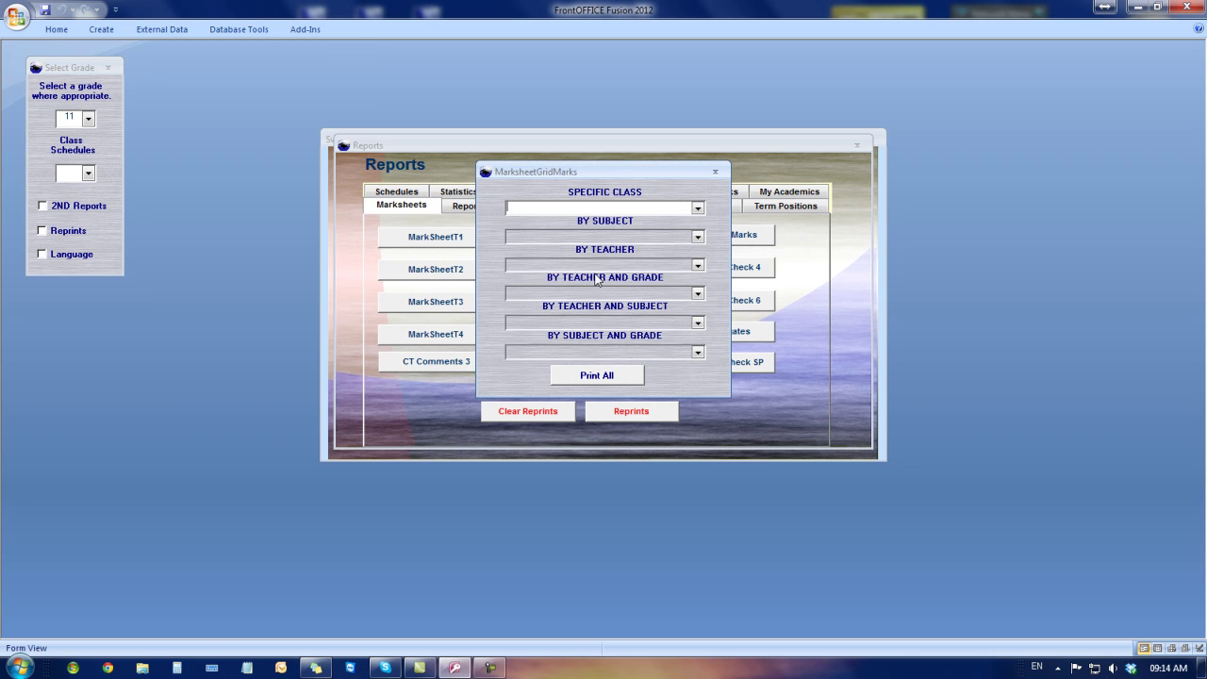
{"action": "left_click", "coordinate": [698, 210]}
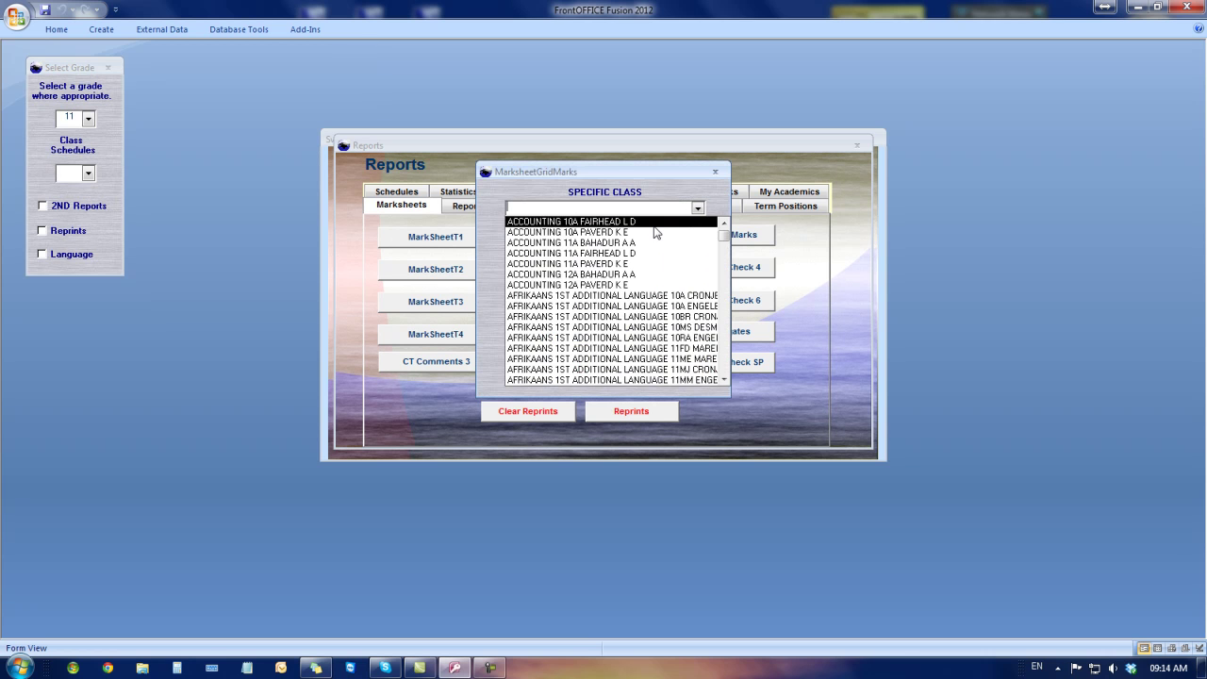
{"action": "left_click", "coordinate": [653, 220]}
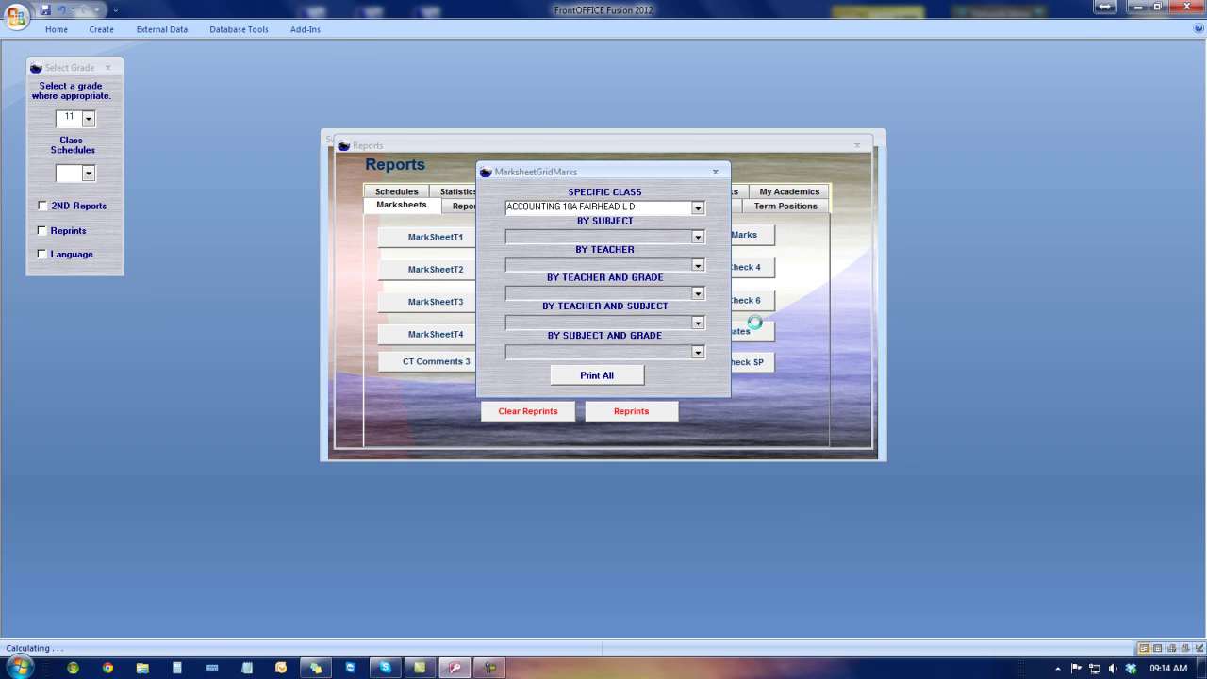
{"action": "key", "text": "Escape"}
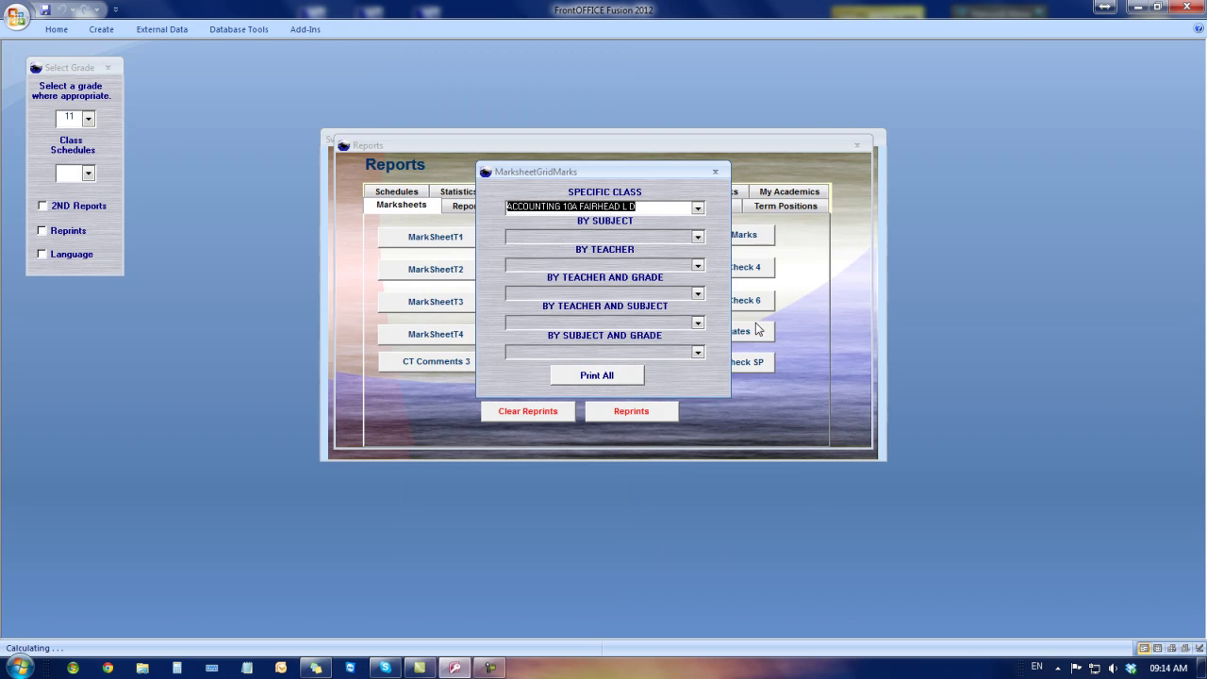
{"action": "left_click", "coordinate": [717, 174]}
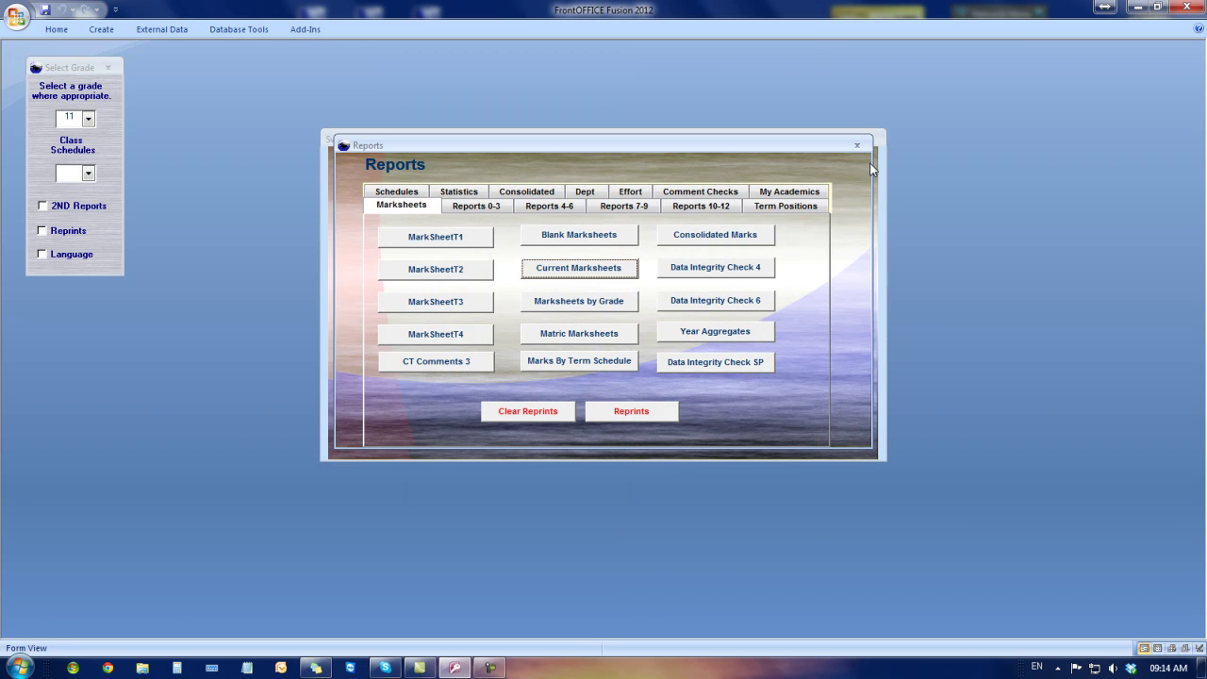
{"action": "left_click", "coordinate": [858, 147]}
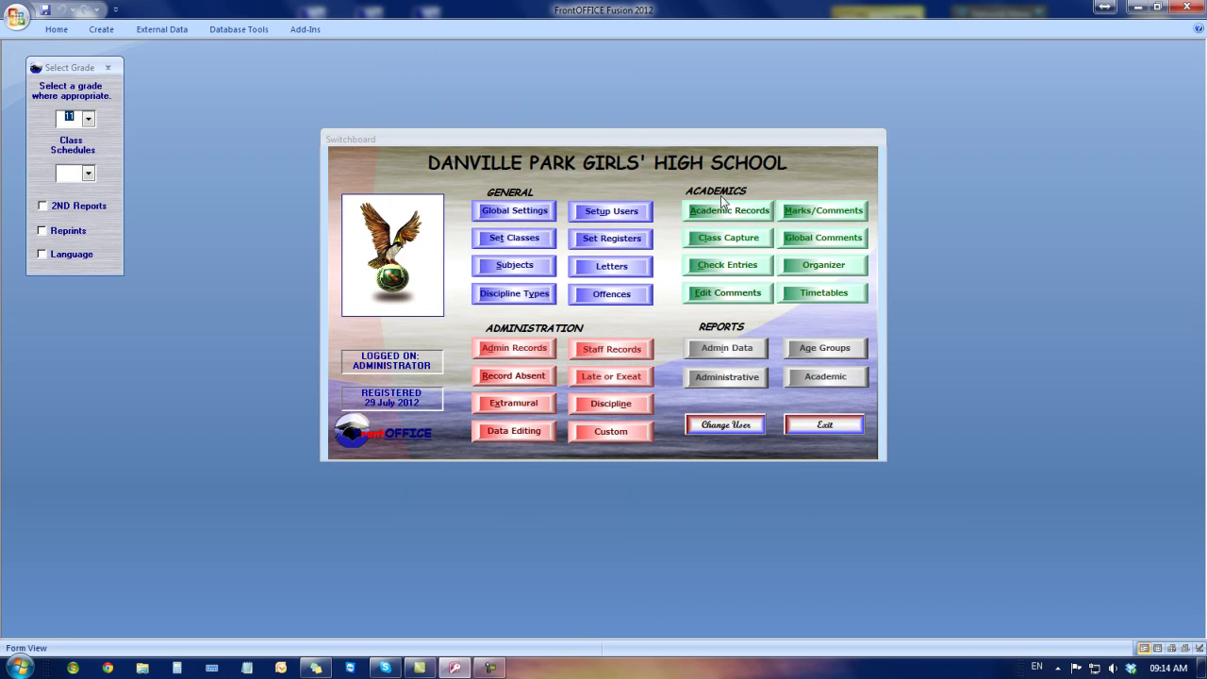
Step: Review security profile 4 and a blank new profile in the Security Wizard, and close everything except the Switchboard
{"action": "left_click", "coordinate": [595, 212]}
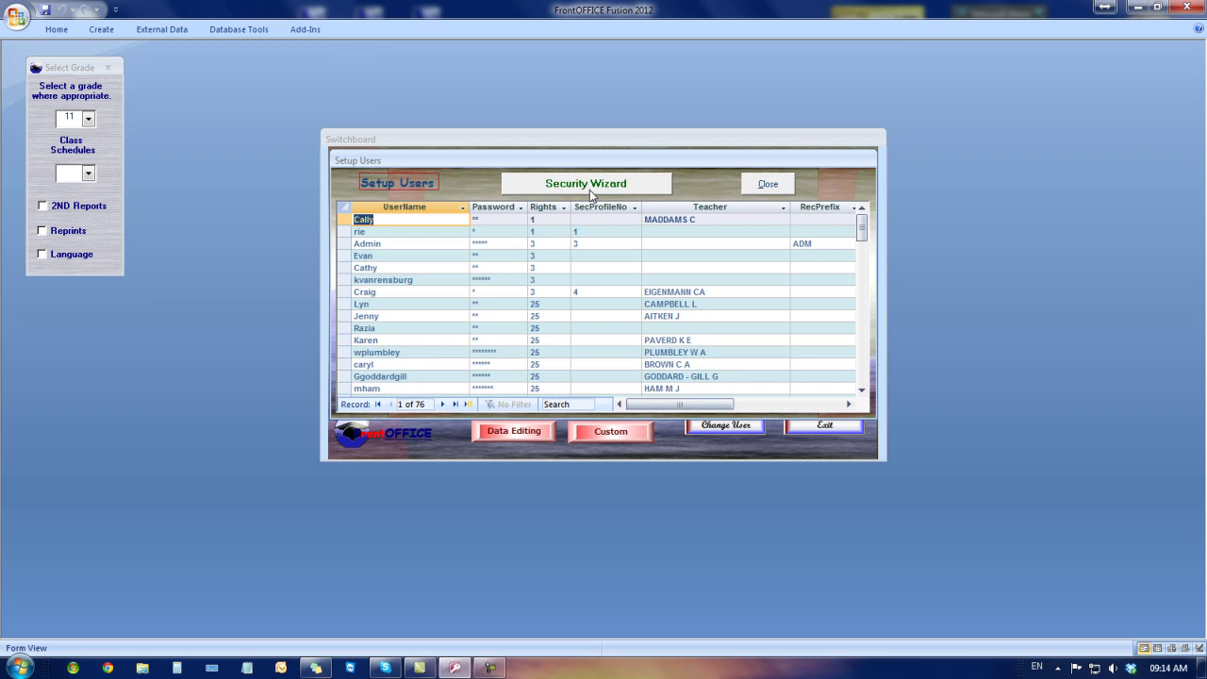
{"action": "left_click", "coordinate": [589, 188]}
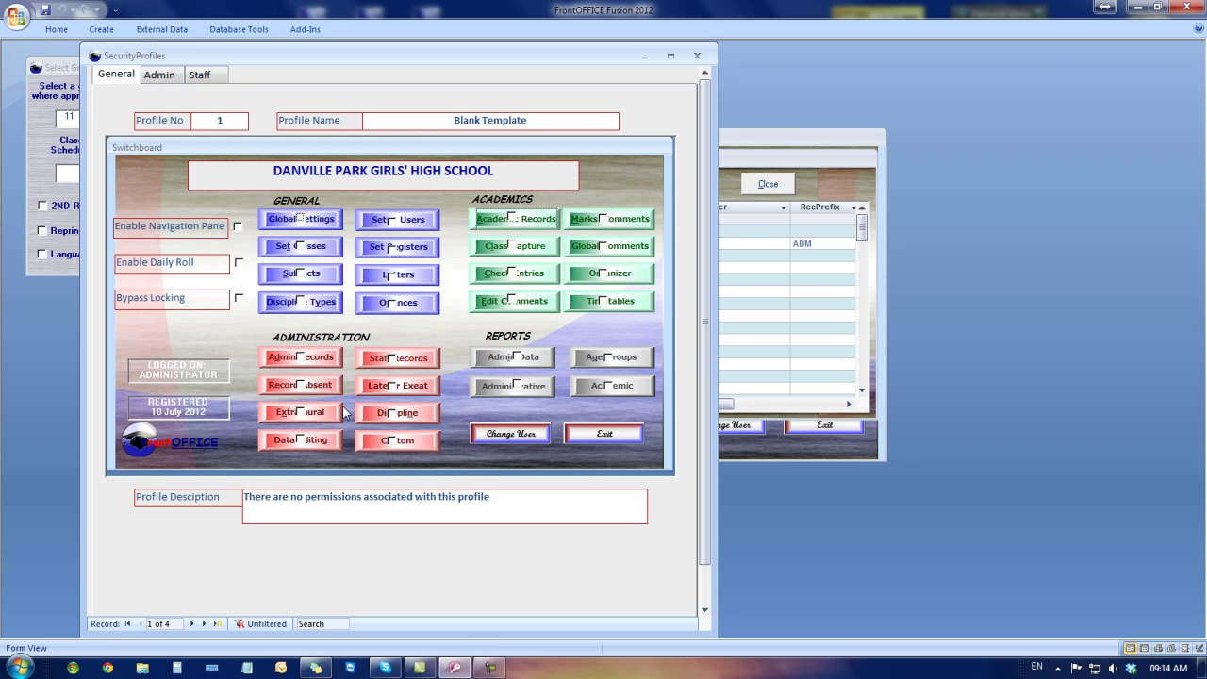
{"action": "left_click_drag", "start_coordinate": [573, 63], "coordinate": [660, 68]}
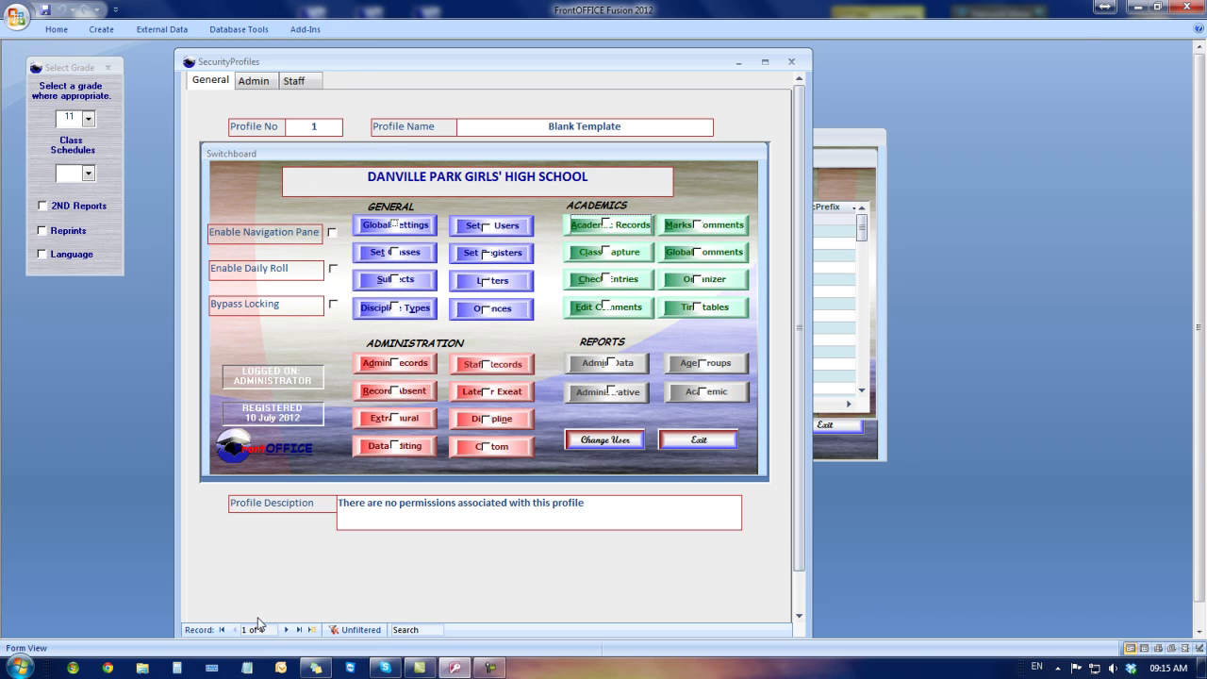
{"action": "left_click", "coordinate": [299, 629]}
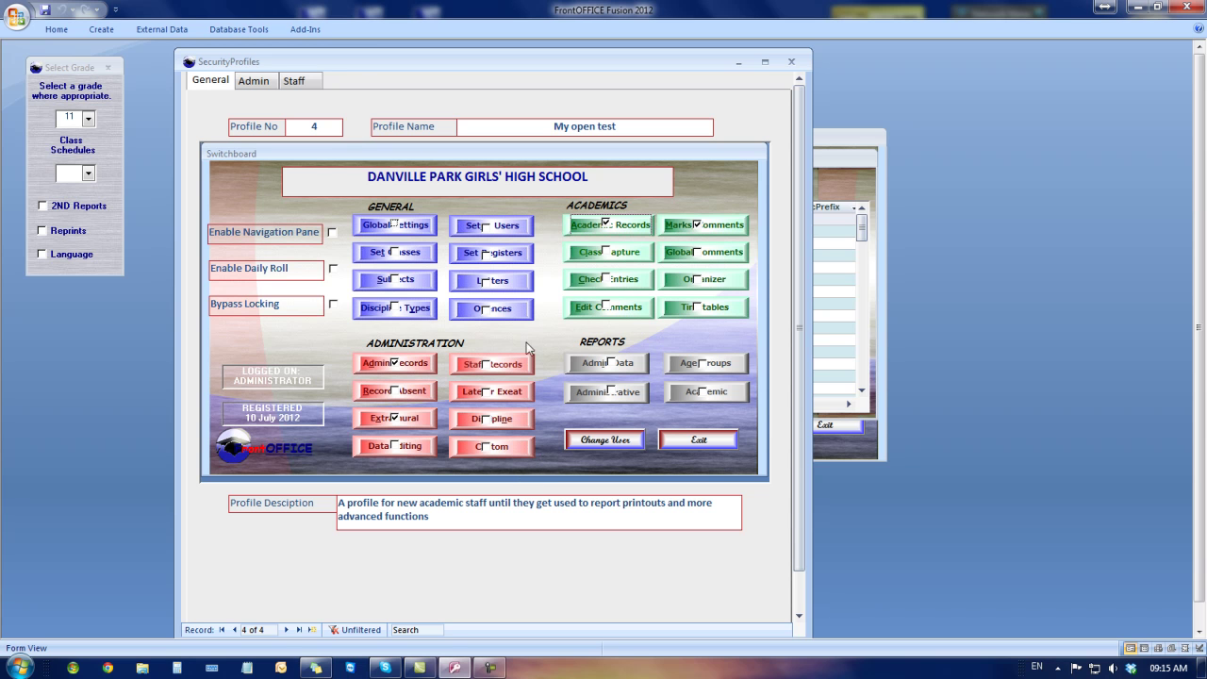
{"action": "left_click", "coordinate": [312, 629]}
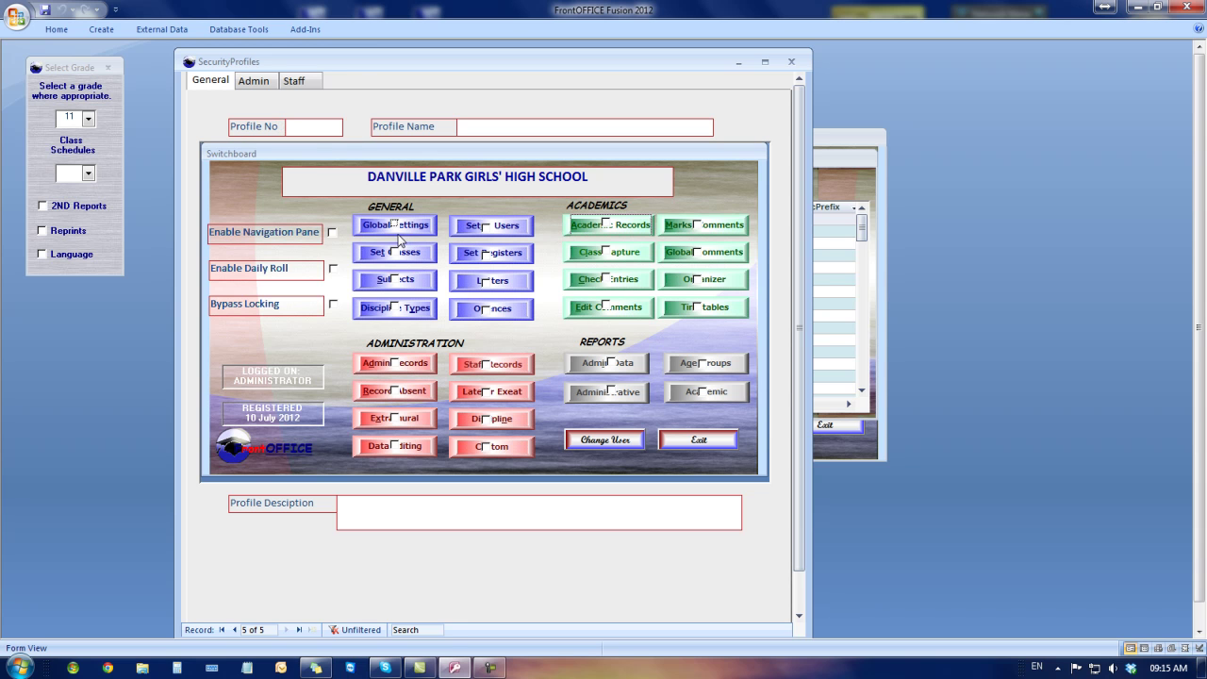
{"action": "left_click", "coordinate": [797, 63]}
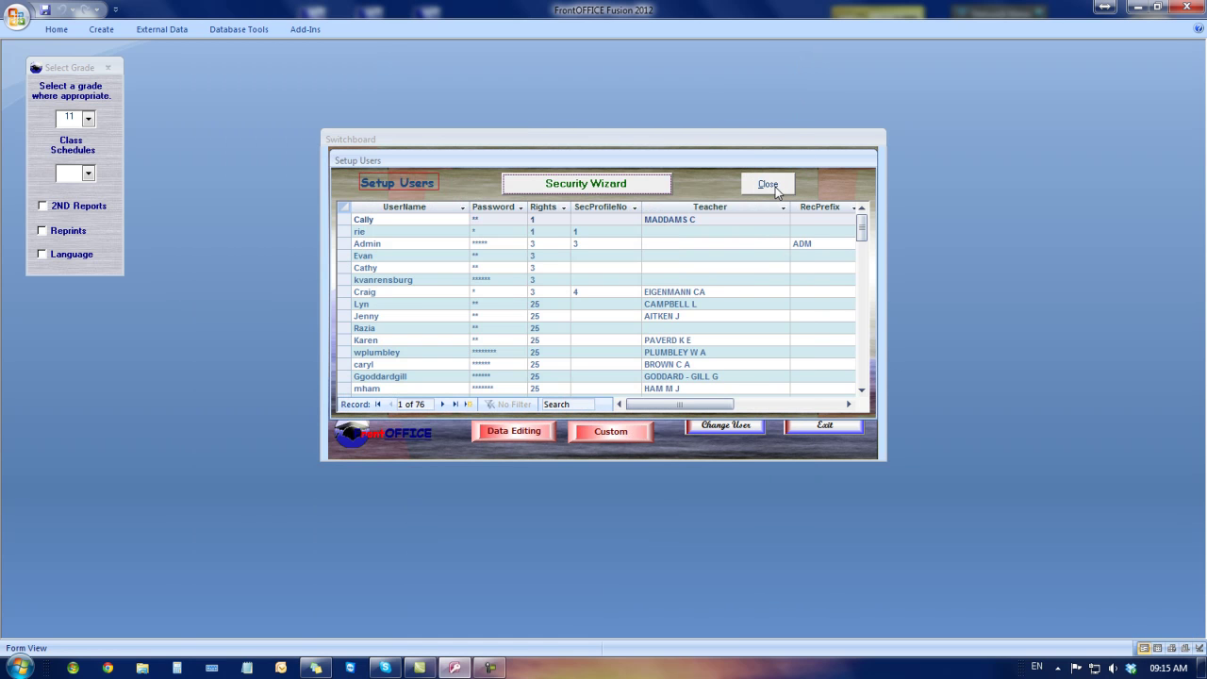
{"action": "left_click", "coordinate": [775, 187]}
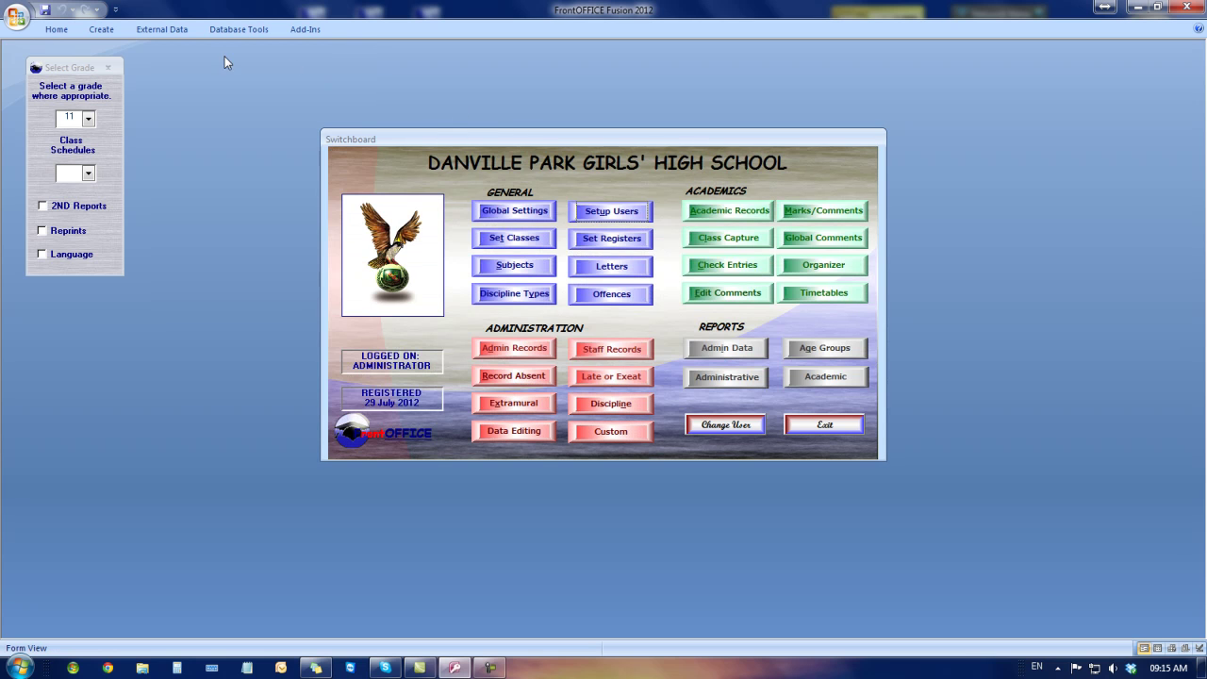
{"action": "left_click", "coordinate": [111, 68]}
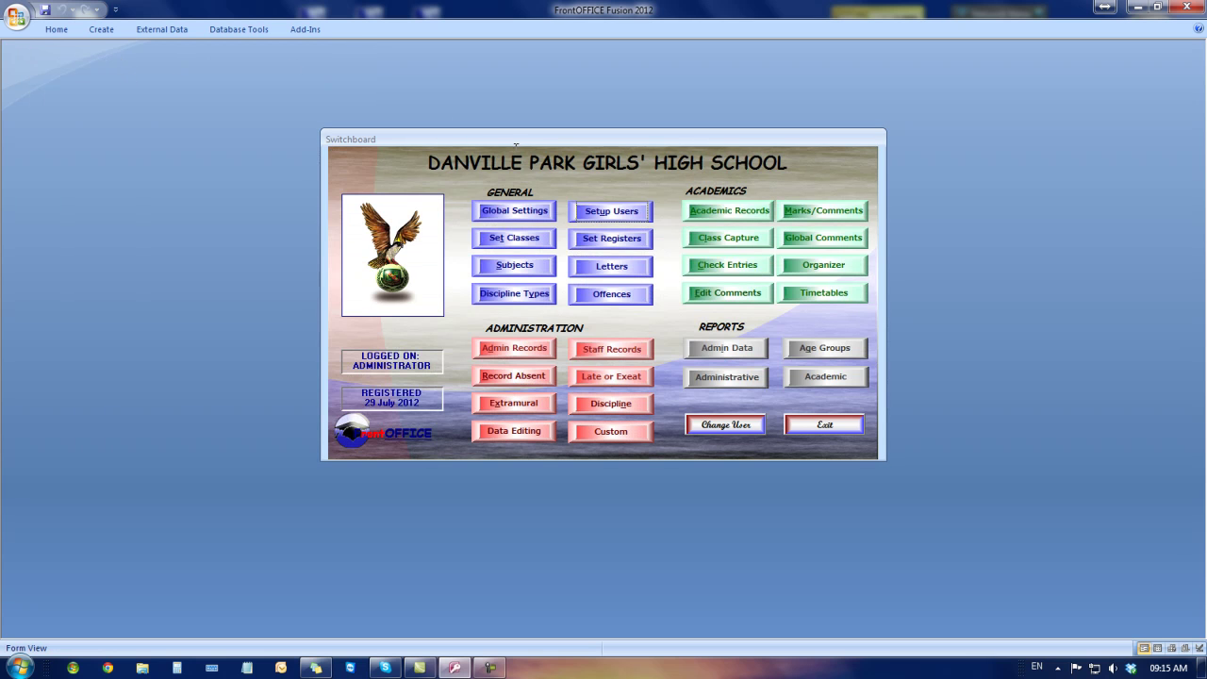
{"action": "left_click_drag", "start_coordinate": [516, 144], "coordinate": [495, 162]}
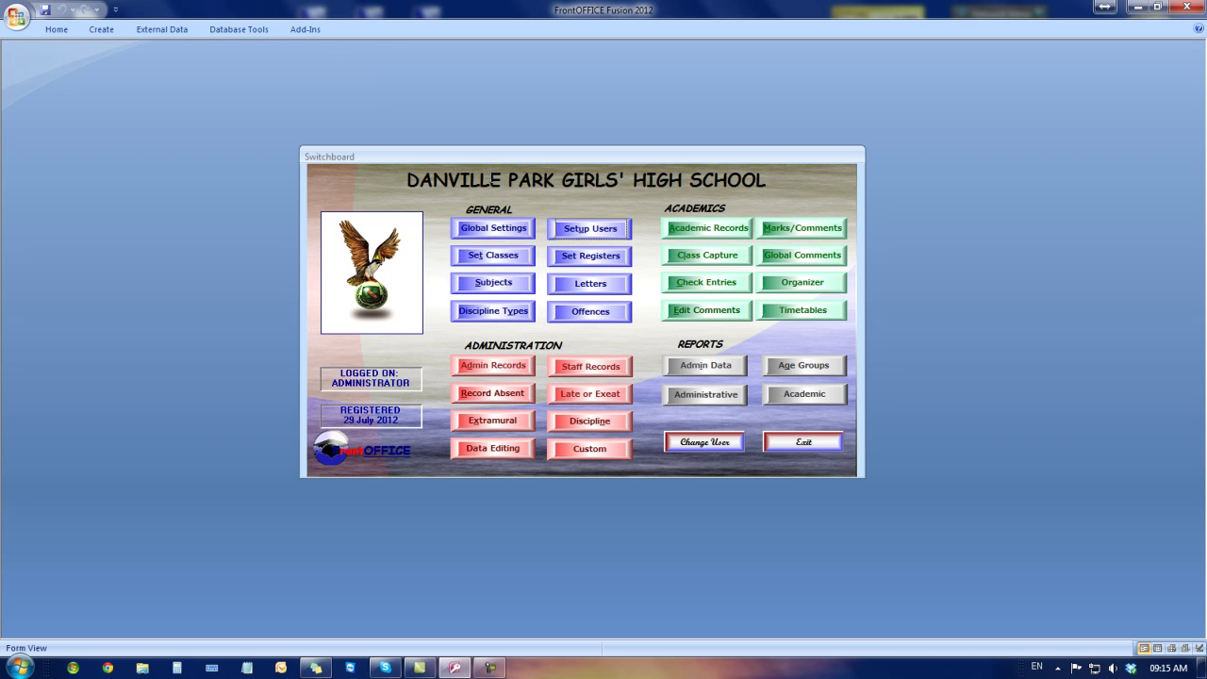